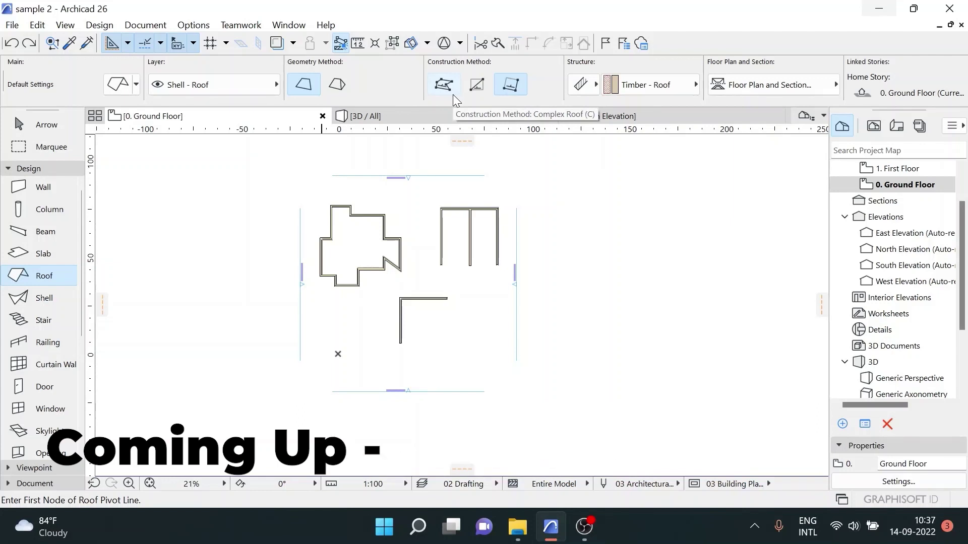
Pick the Slab tool and review its 1'-0" Concrete - Structural defaults, leaving them unchanged
click(453, 95)
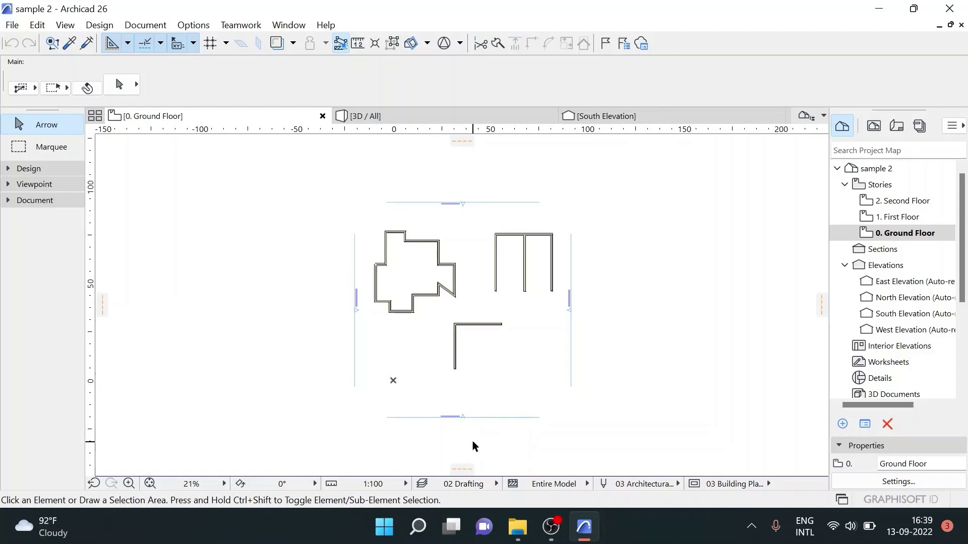
click(29, 168)
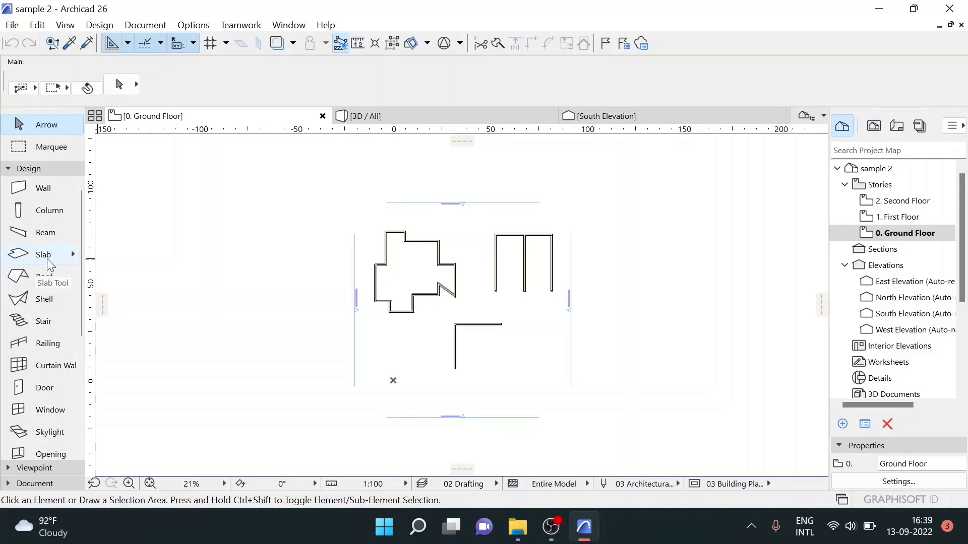
click(47, 259)
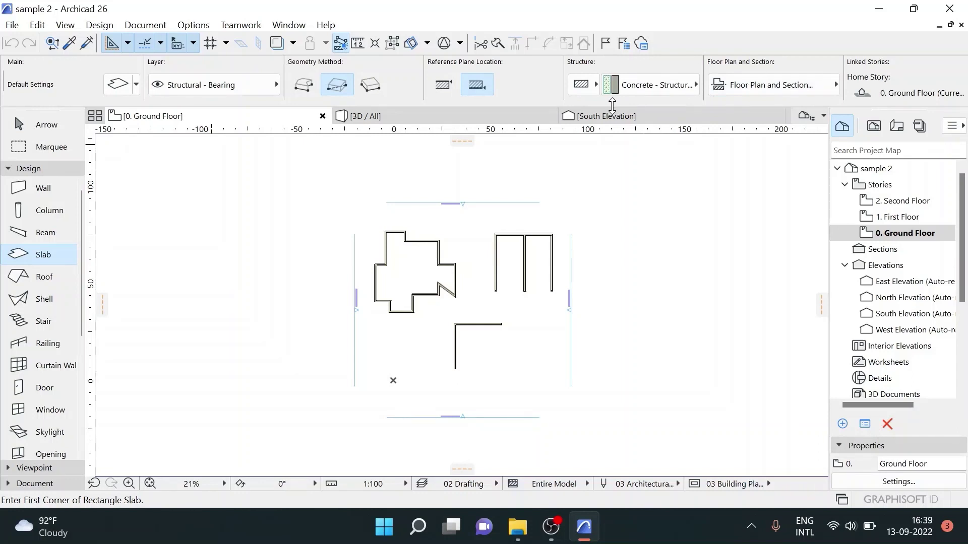
click(122, 88)
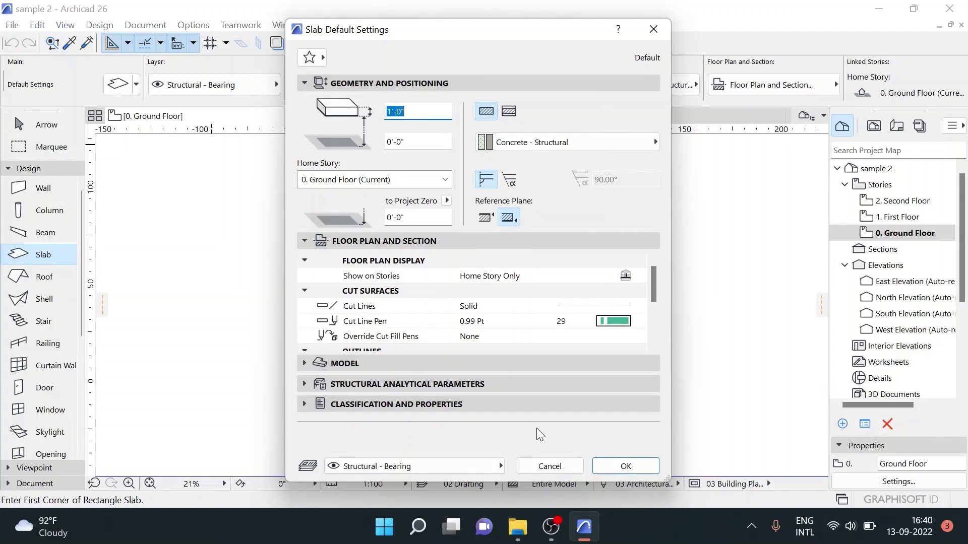
click(550, 465)
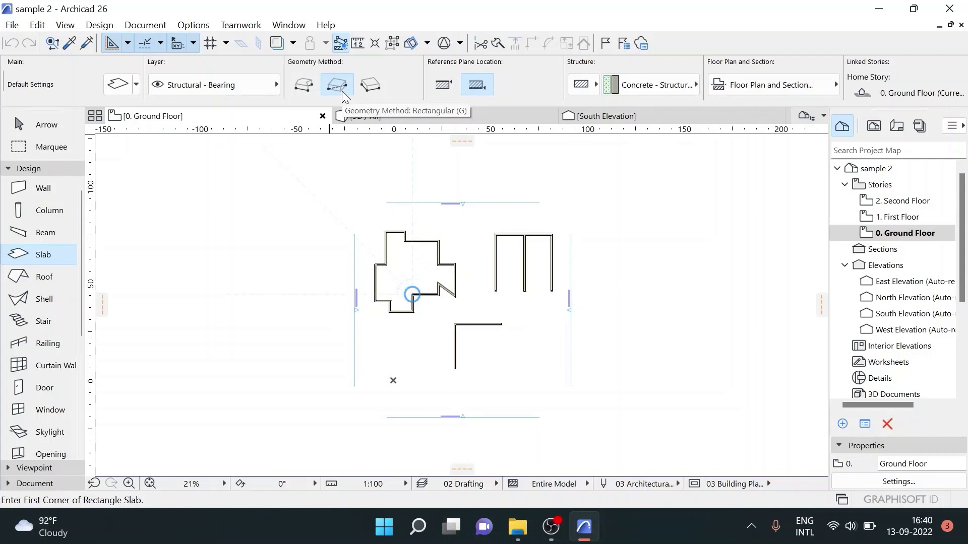
Start a polygonal slab tracing the cross-shaped building's top and right walls
click(303, 91)
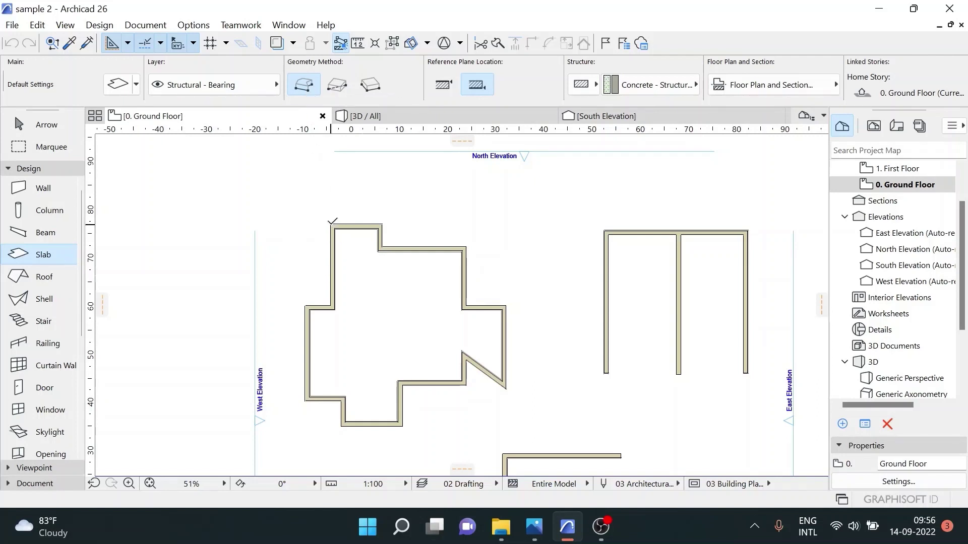
click(330, 224)
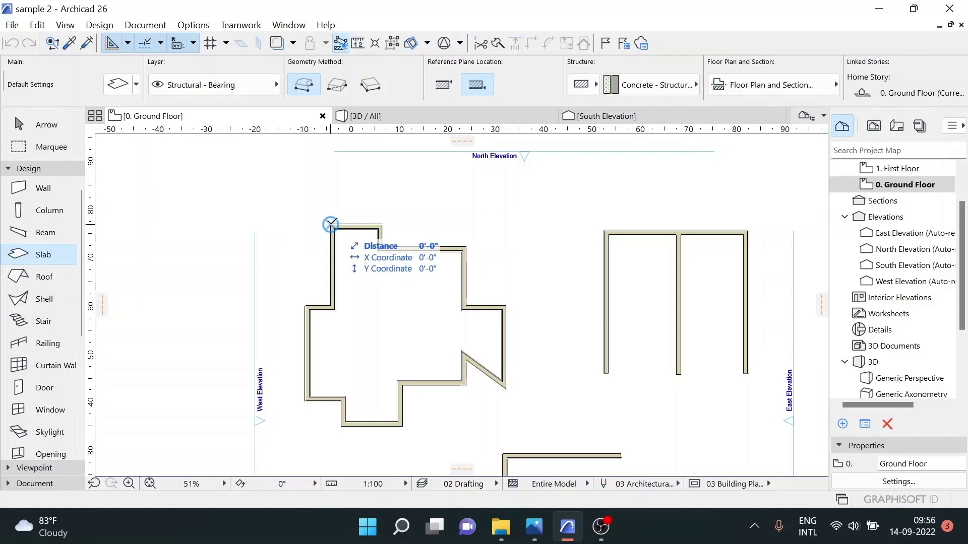
click(330, 223)
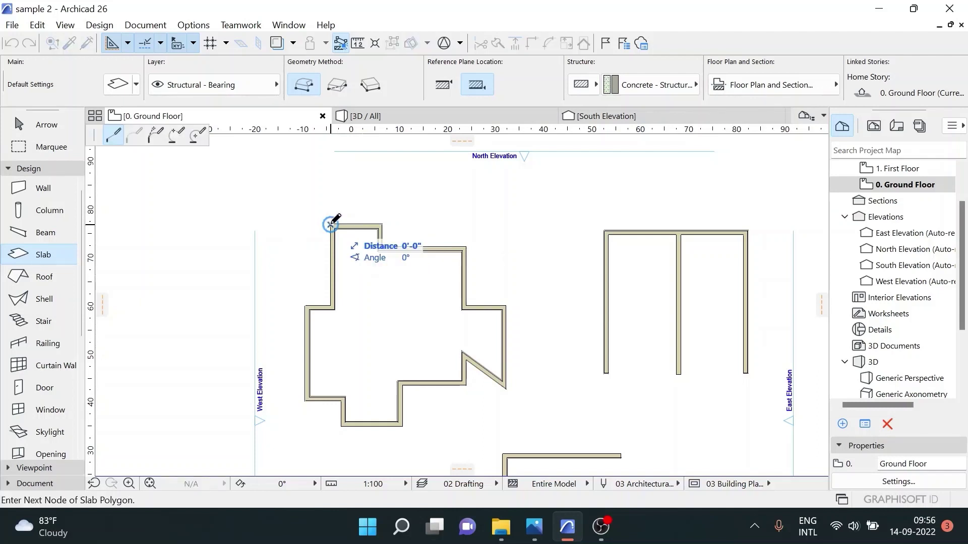
click(382, 224)
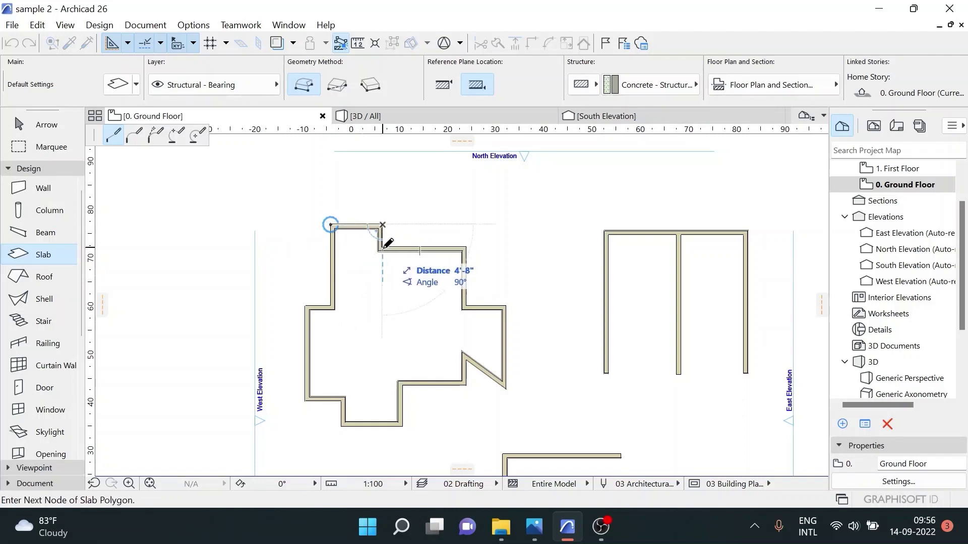
click(382, 248)
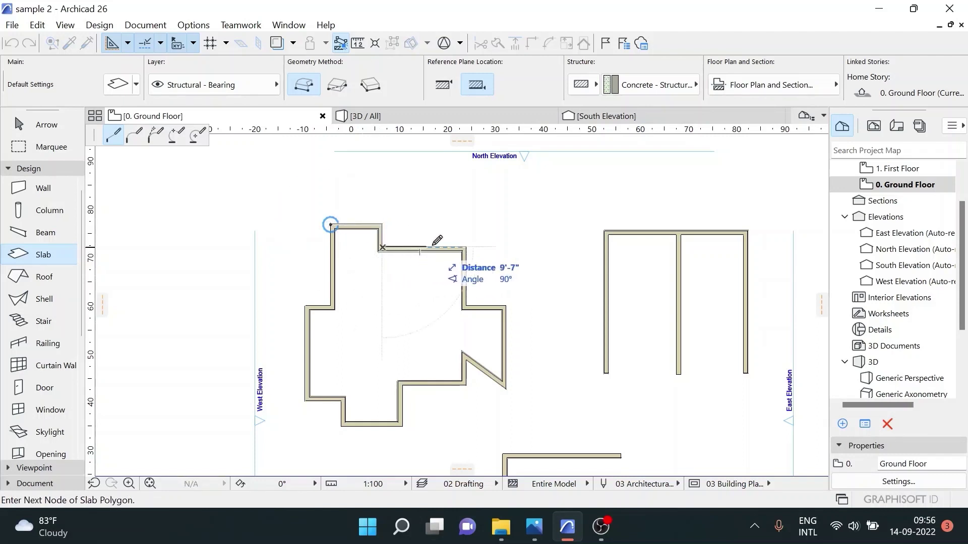
click(466, 248)
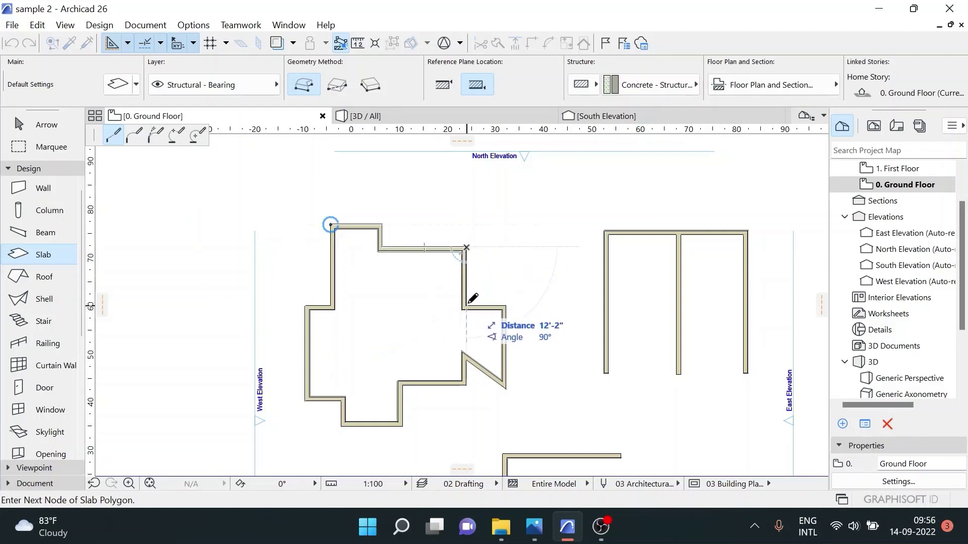
click(466, 306)
click(504, 306)
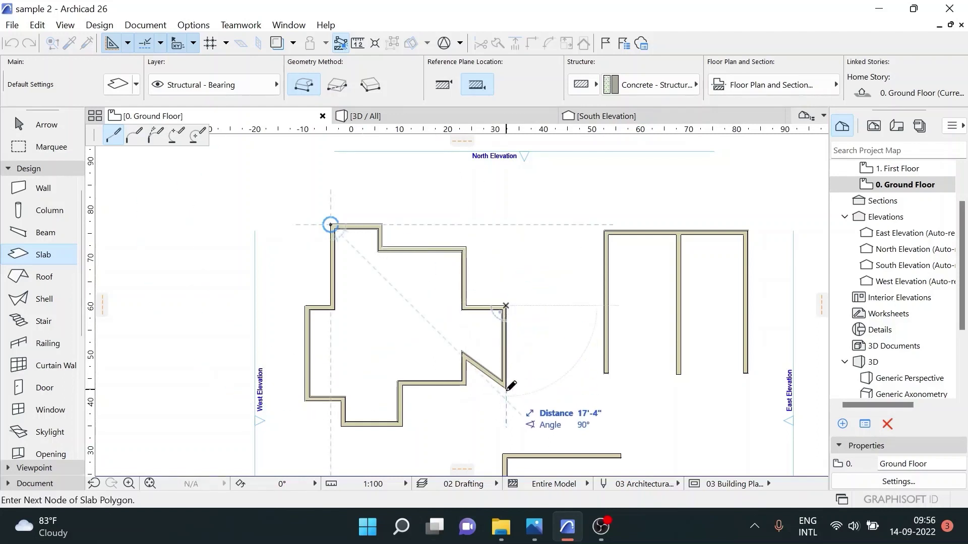
click(506, 385)
Trace the slab along the angled, bottom and left walls and close it at the start corner
click(463, 352)
click(465, 386)
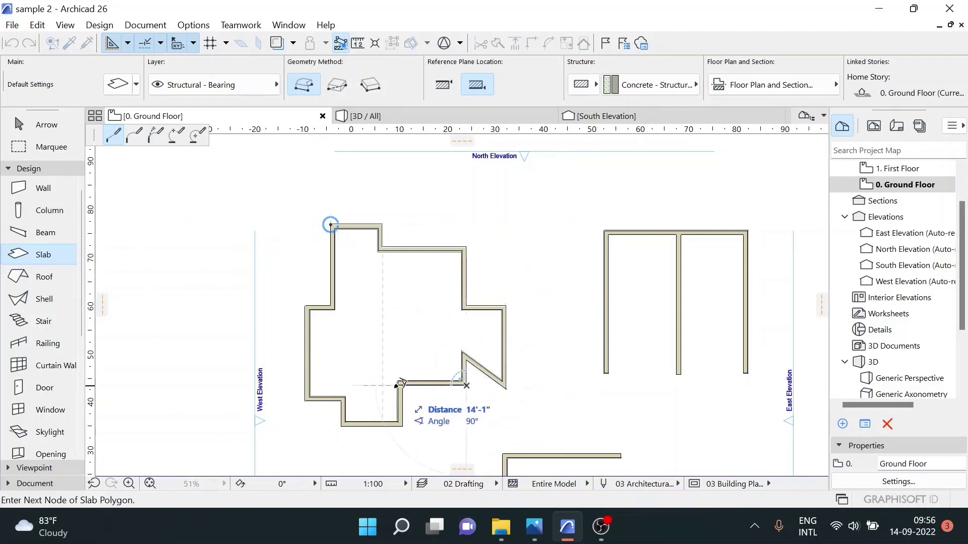
click(402, 386)
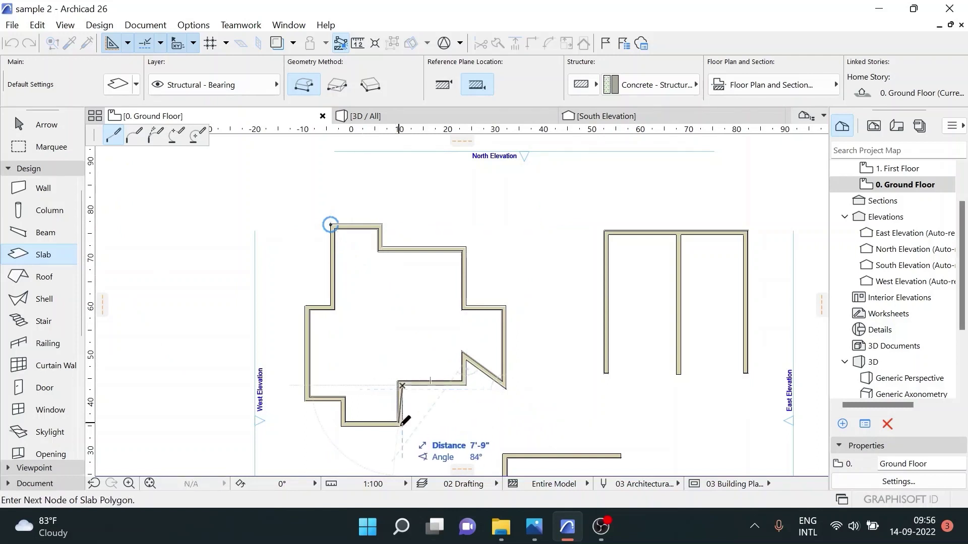
click(402, 424)
click(345, 422)
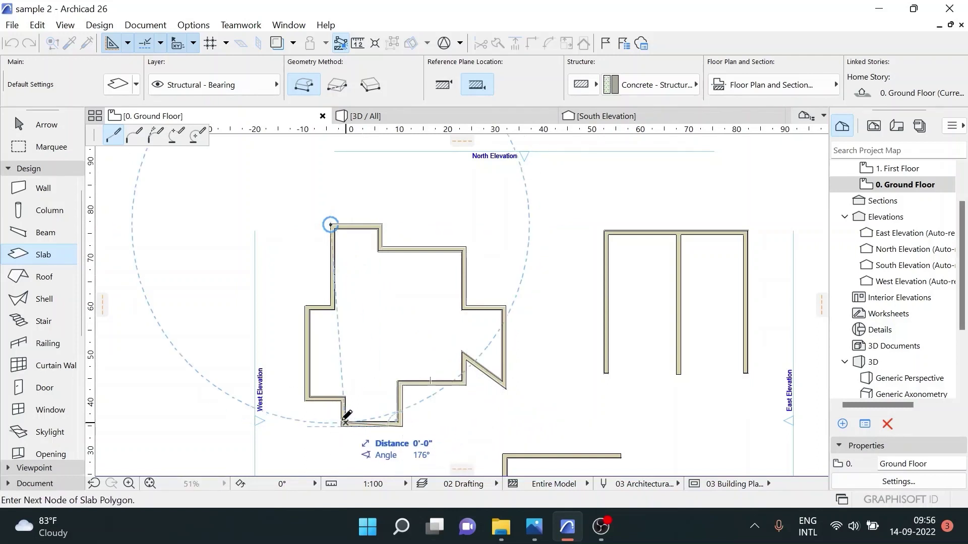
click(342, 402)
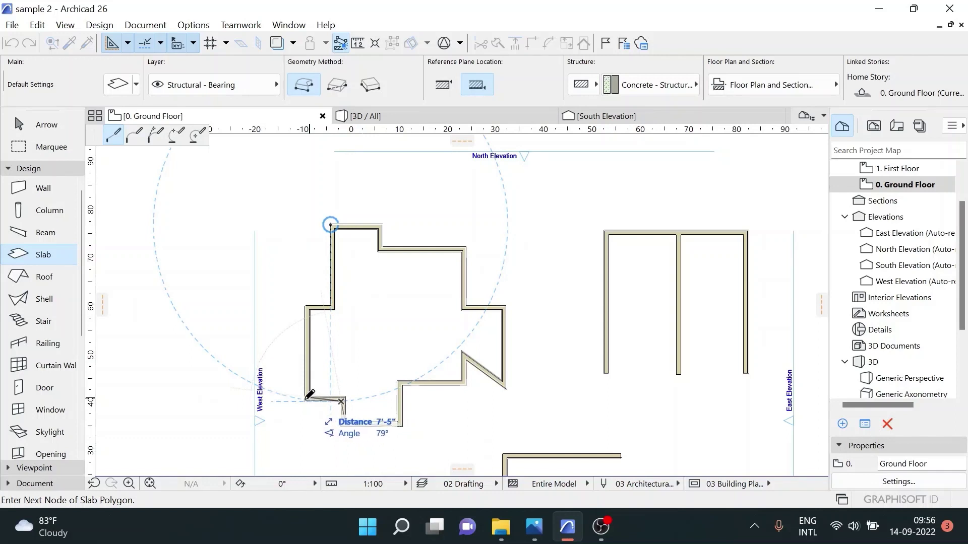
click(305, 402)
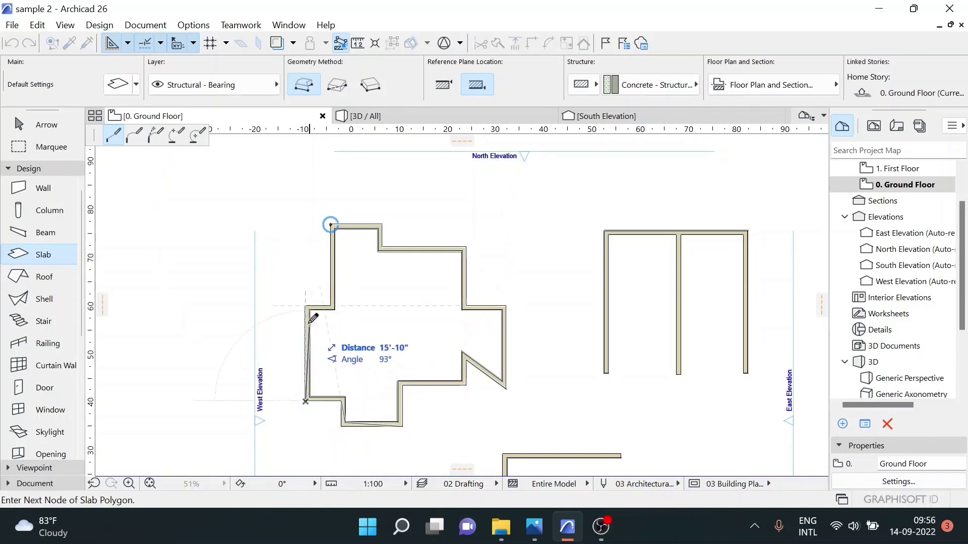
click(306, 307)
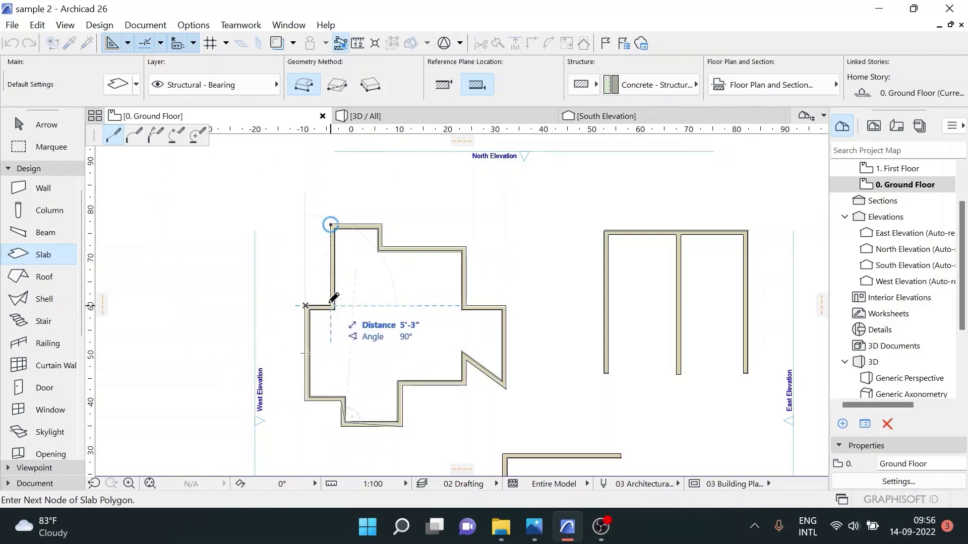
click(331, 225)
scroll(365, 436, up, 5)
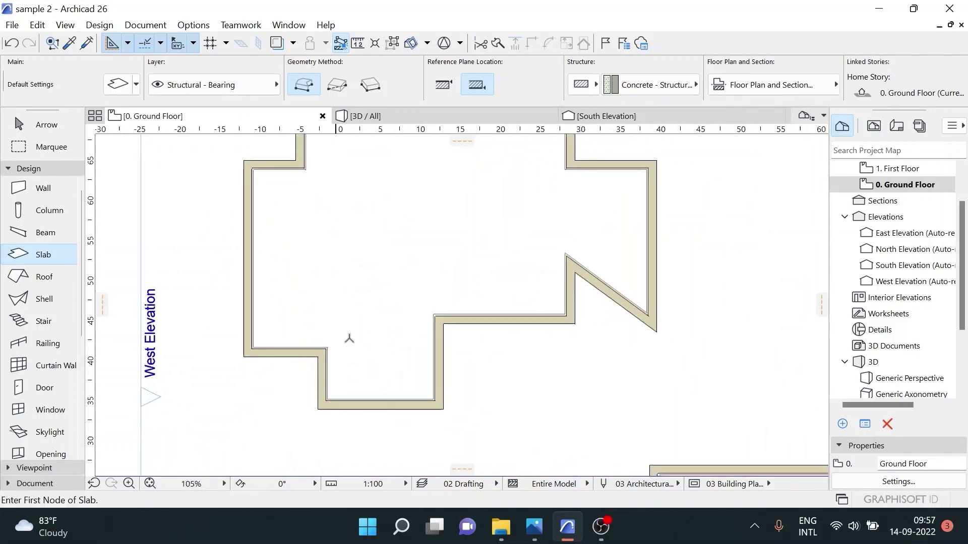
scroll(352, 339, down, 3)
click(380, 120)
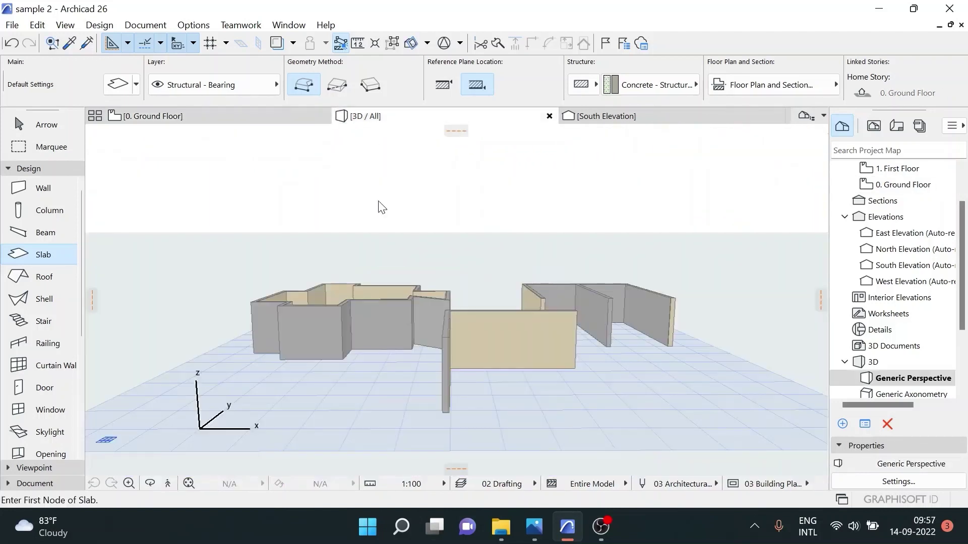
mouse_move(257, 348)
shift+middle_down()
mouse_move(499, 384)
mouse_move(501, 344)
mouse_move(273, 387)
mouse_move(592, 290)
mouse_move(557, 312)
mouse_move(403, 227)
shift+middle_up()
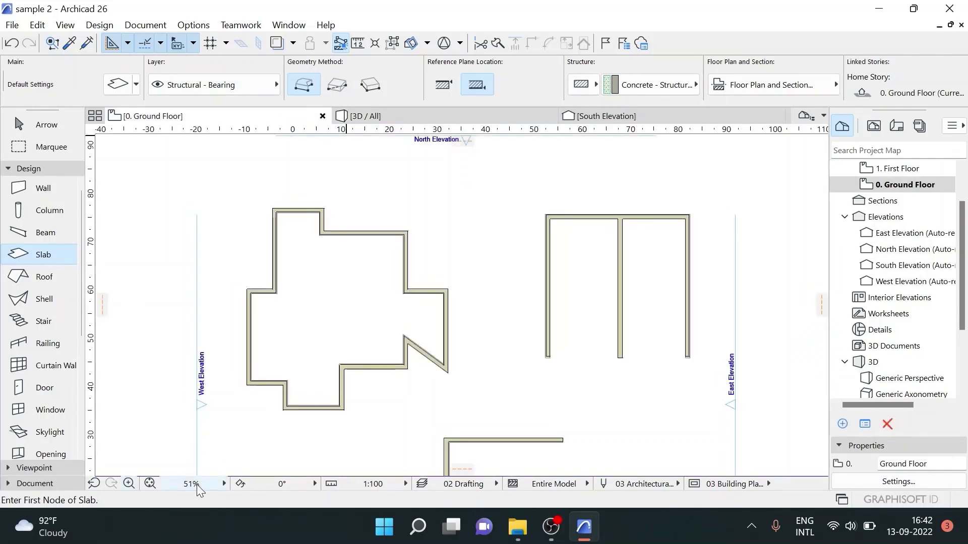
Draw a 29'-7" square rectangular slab over the right building
key(Escape)
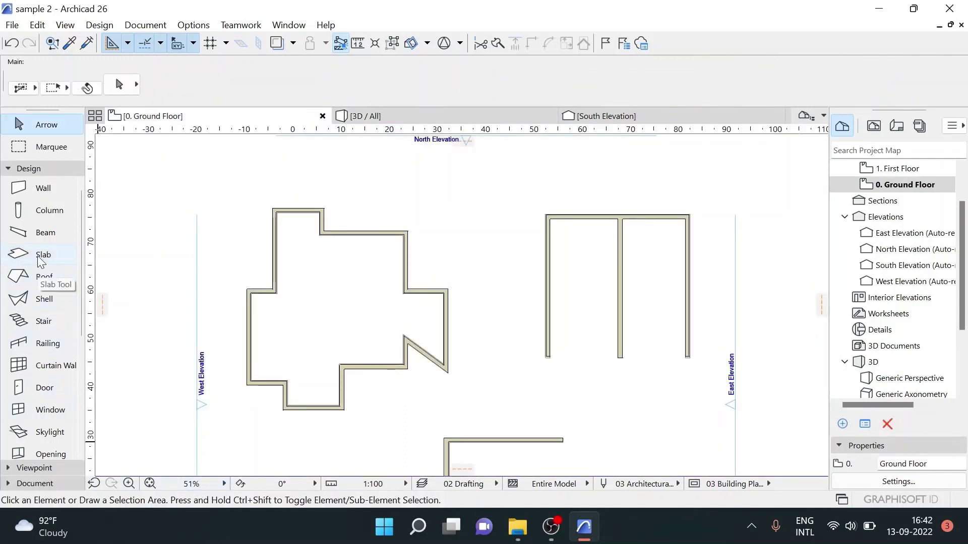
click(43, 255)
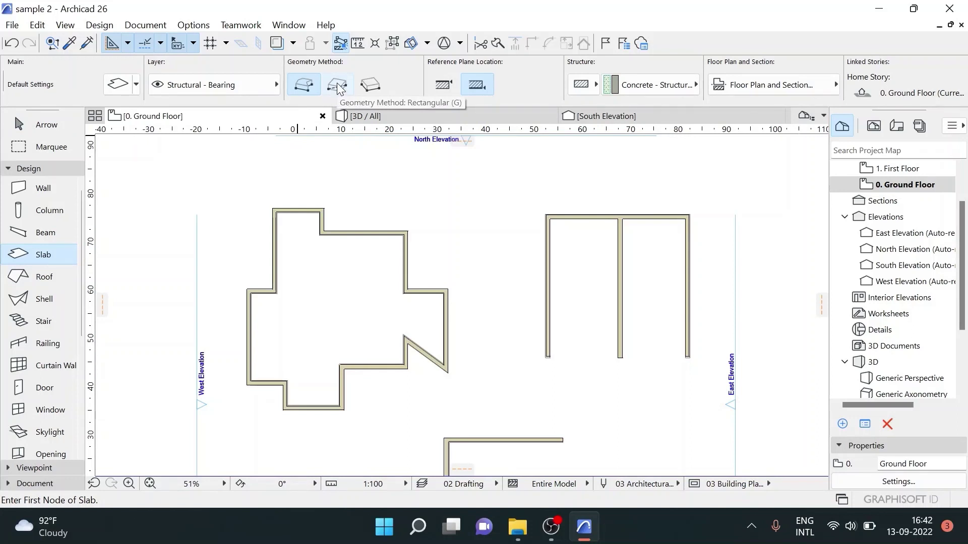
click(338, 89)
scroll(602, 267, up, 1)
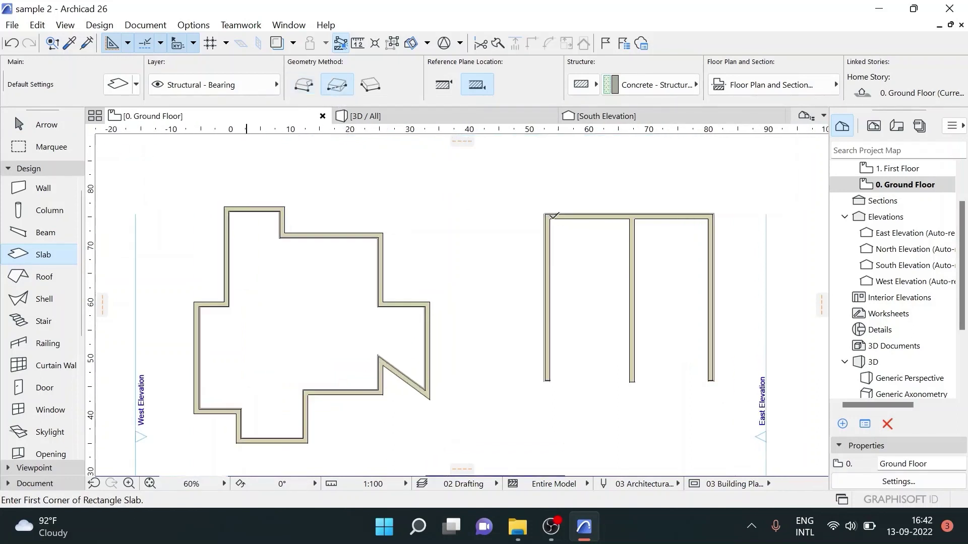
scroll(555, 259, up, 2)
scroll(510, 252, up, 1)
scroll(430, 208, up, 1)
click(405, 194)
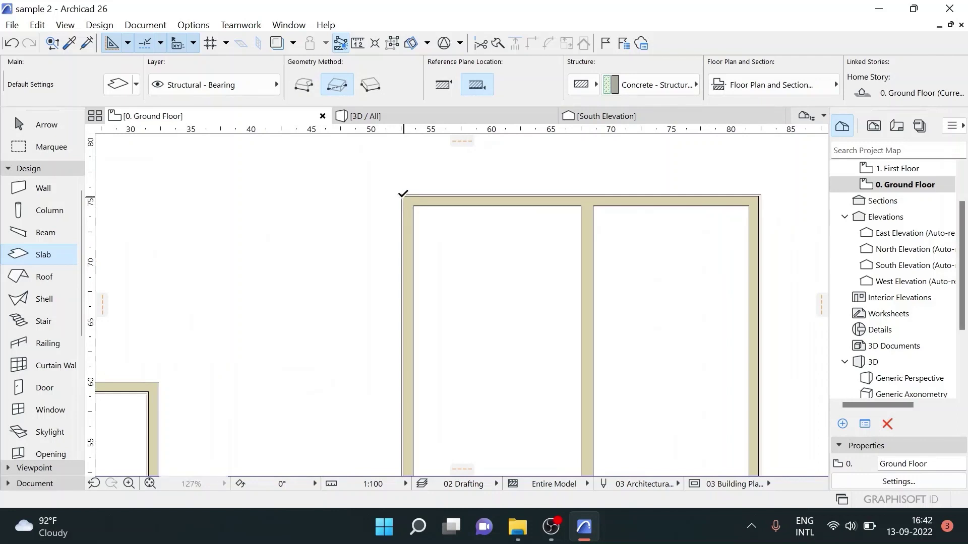
scroll(506, 367, down, 6)
scroll(524, 352, up, 4)
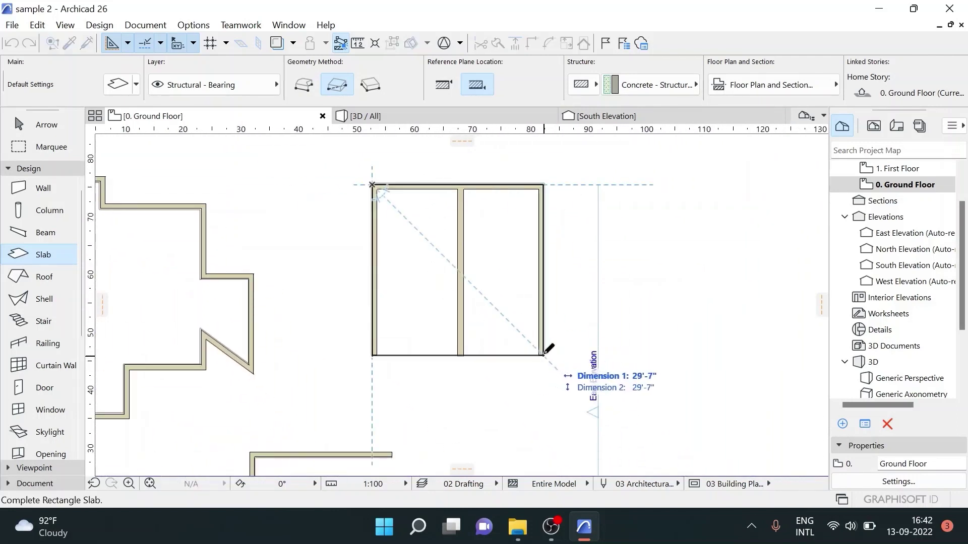
click(537, 344)
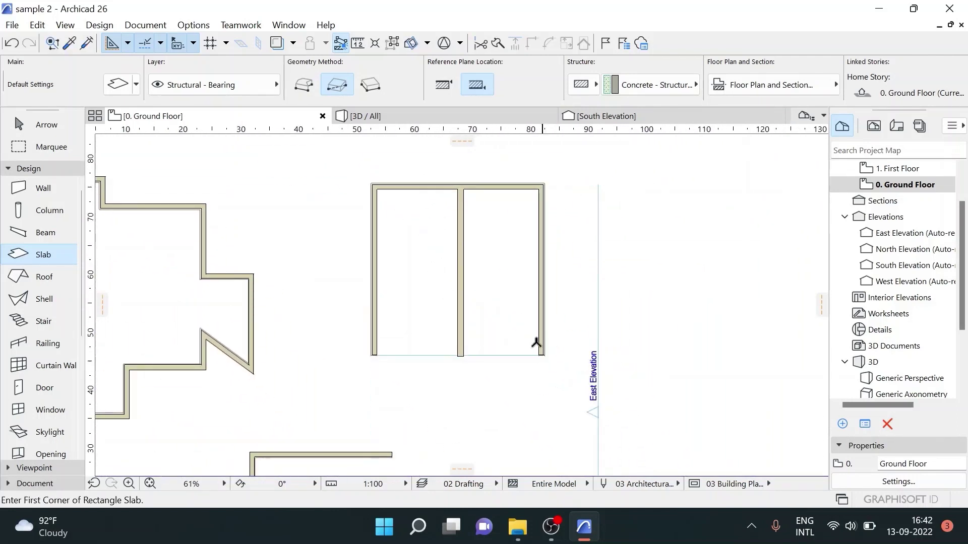
Check the slab in 3D, set slab geometry to Rotated Rectangle, and return to the Ground Floor
click(397, 115)
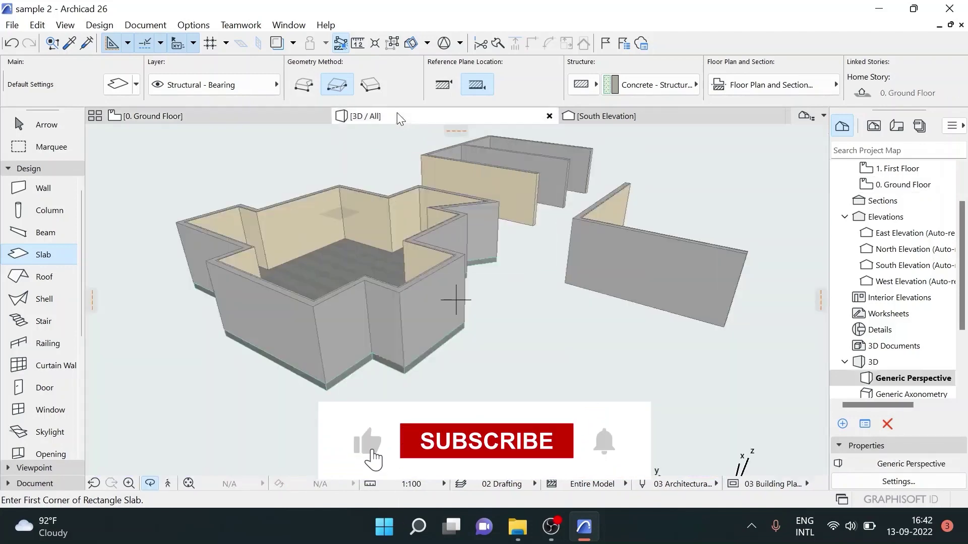
shift+middle_drag(454, 302, 414, 258)
scroll(414, 258, up, 5)
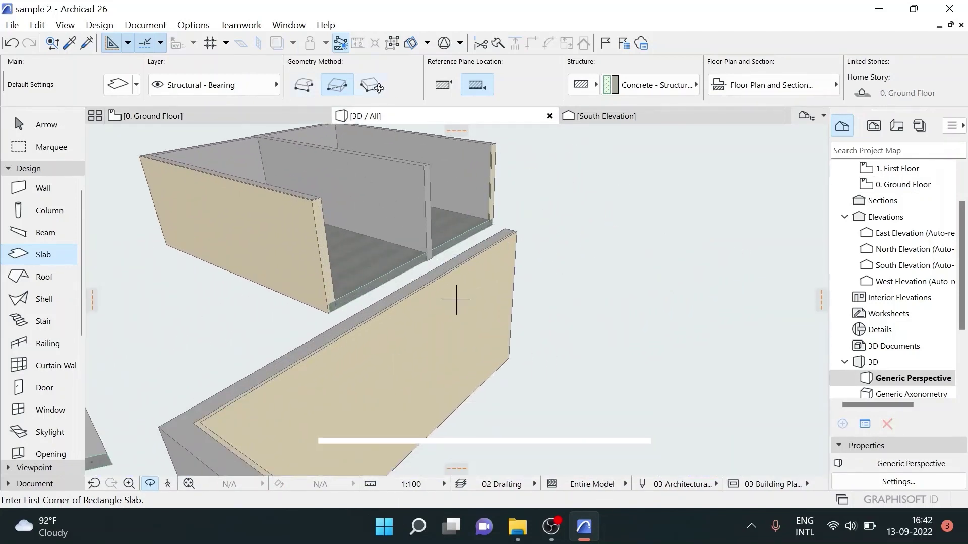
click(372, 85)
click(279, 117)
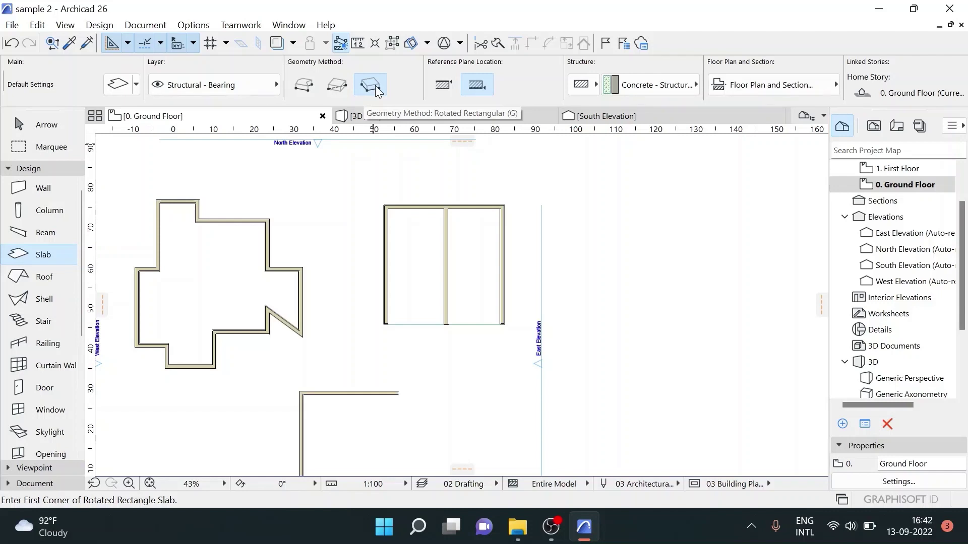
Place a rotated rectangular slab, about 23'-7" by 24'-7", inside the L-shaped walls and check it in 3D
scroll(460, 310, down, 3)
middle_drag(346, 440, 346, 350)
scroll(301, 318, up, 5)
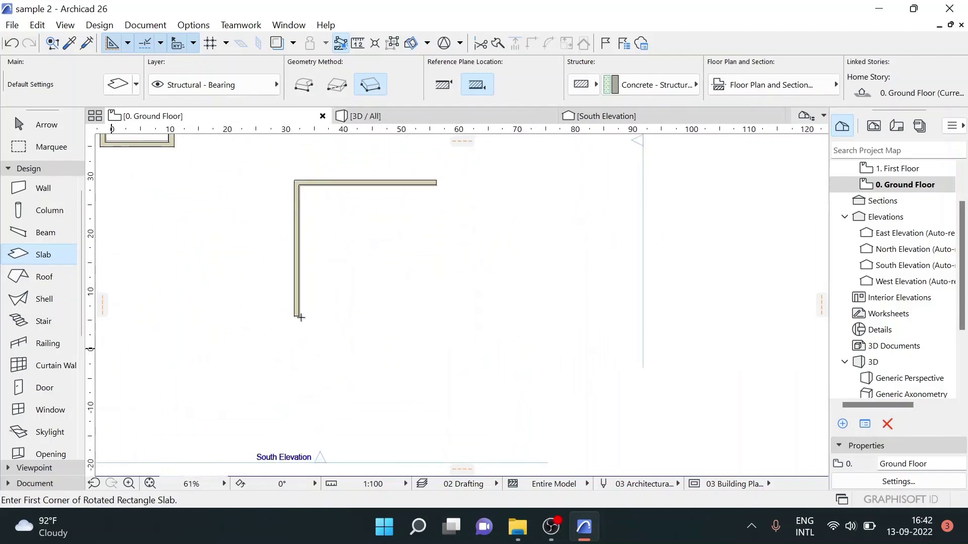
click(296, 315)
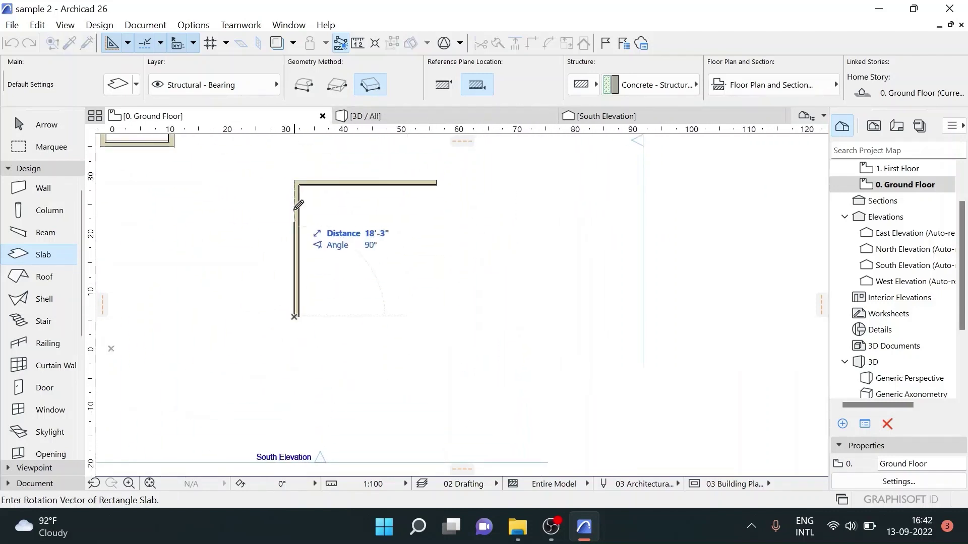
click(294, 180)
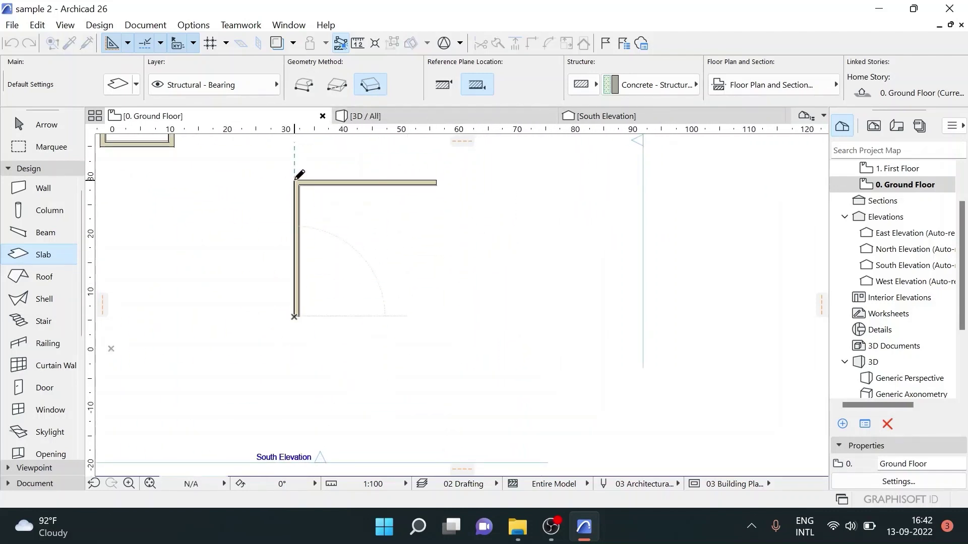
click(438, 180)
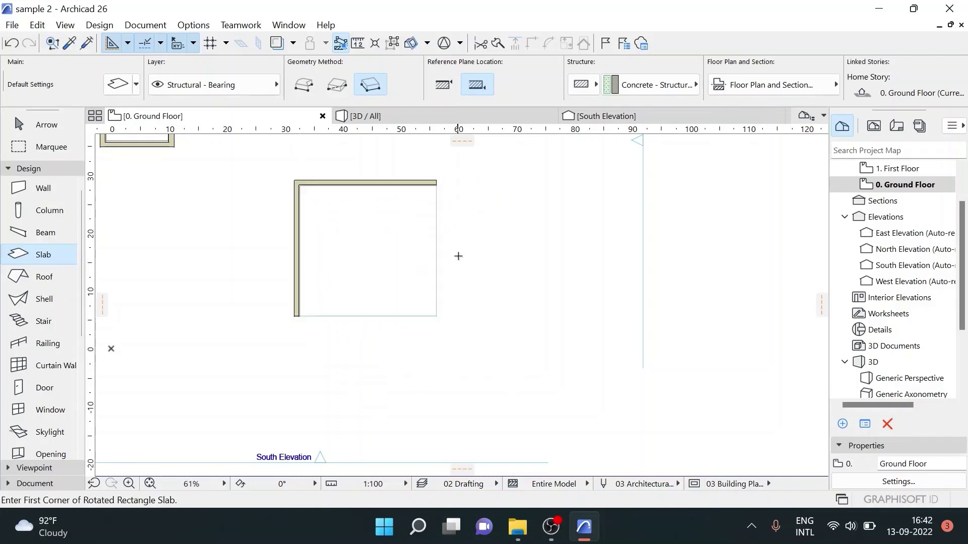
click(438, 118)
middle_drag(473, 382, 378, 313)
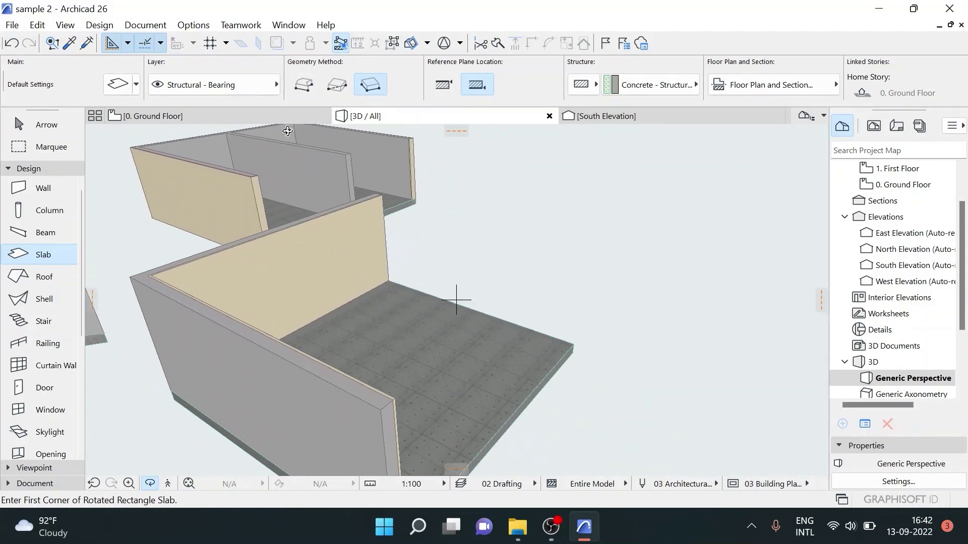
click(316, 112)
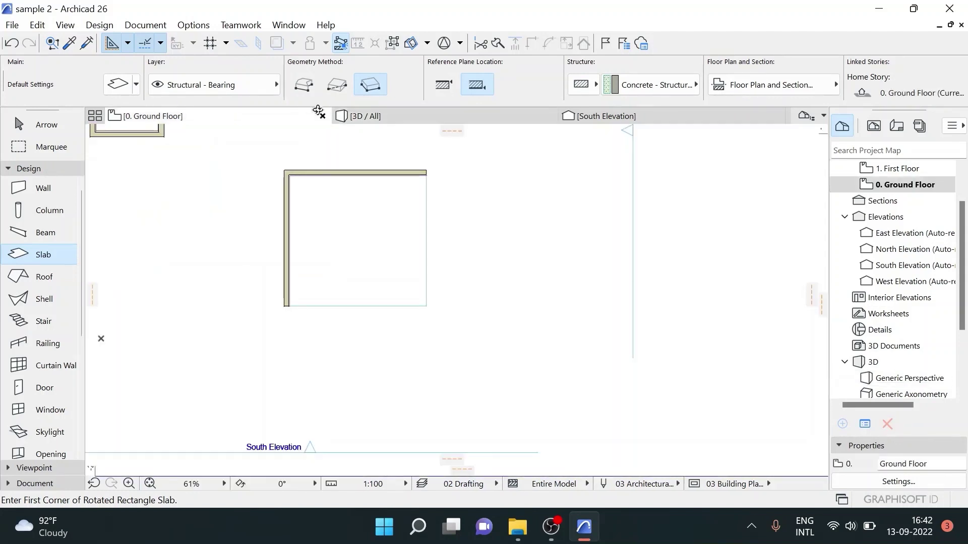
scroll(320, 210, down, 3)
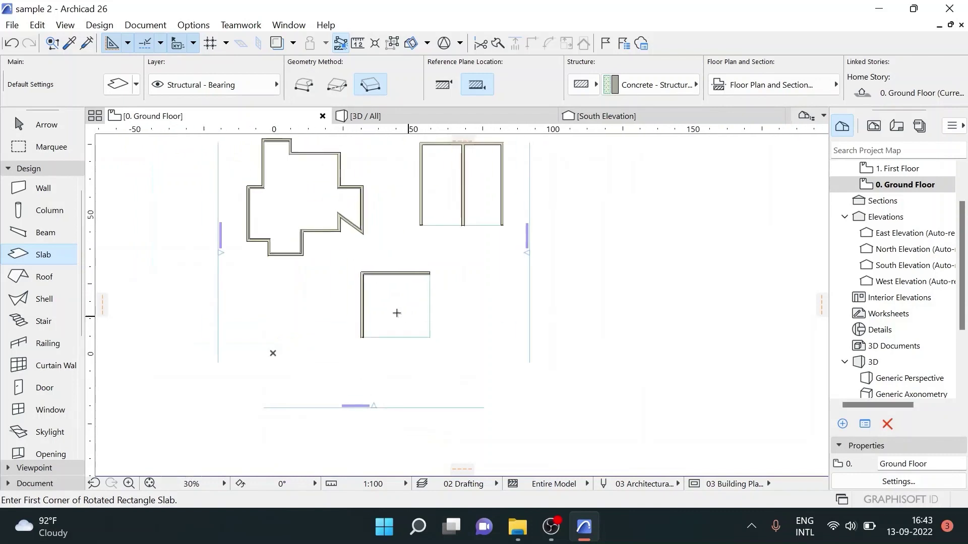
Reselect the Slab tool and orbit the 3D / All view down onto the two-room building
click(52, 132)
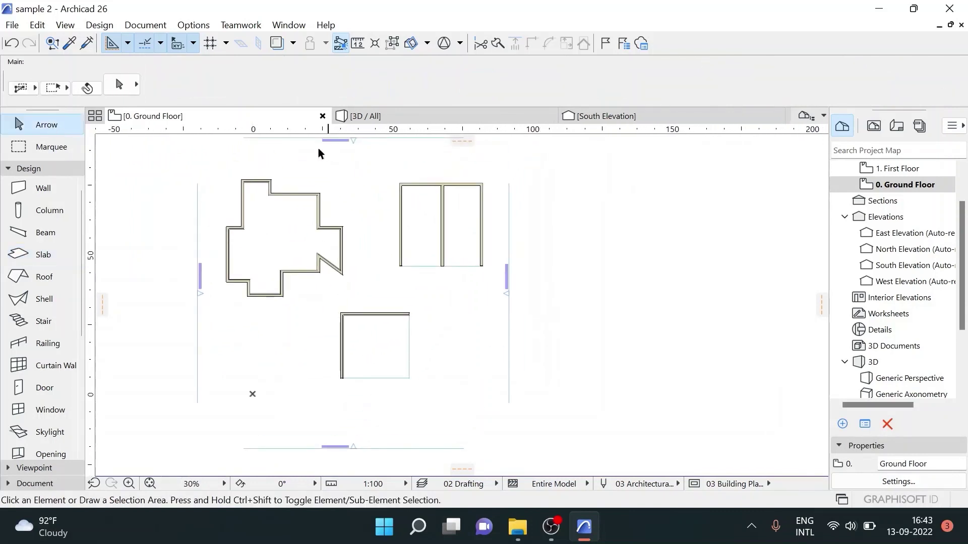
click(50, 249)
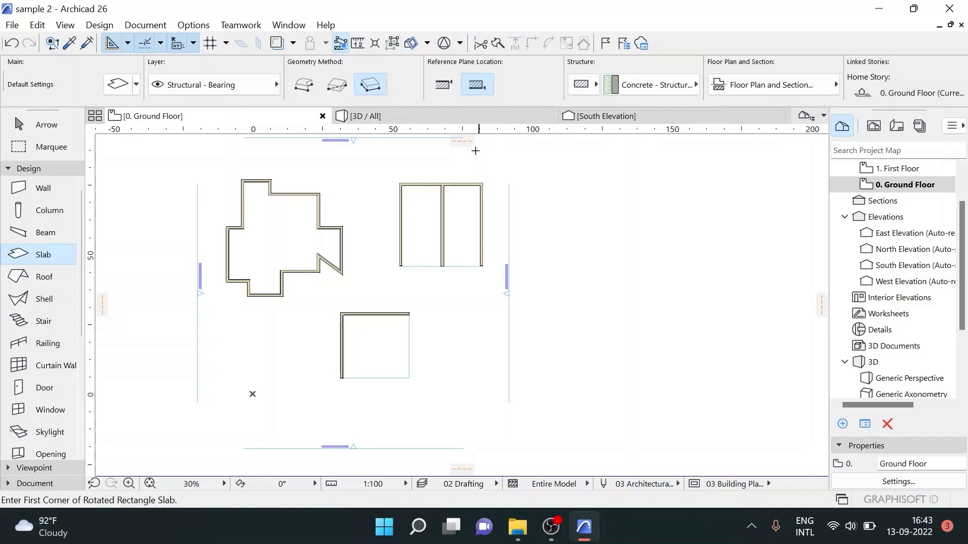
click(420, 116)
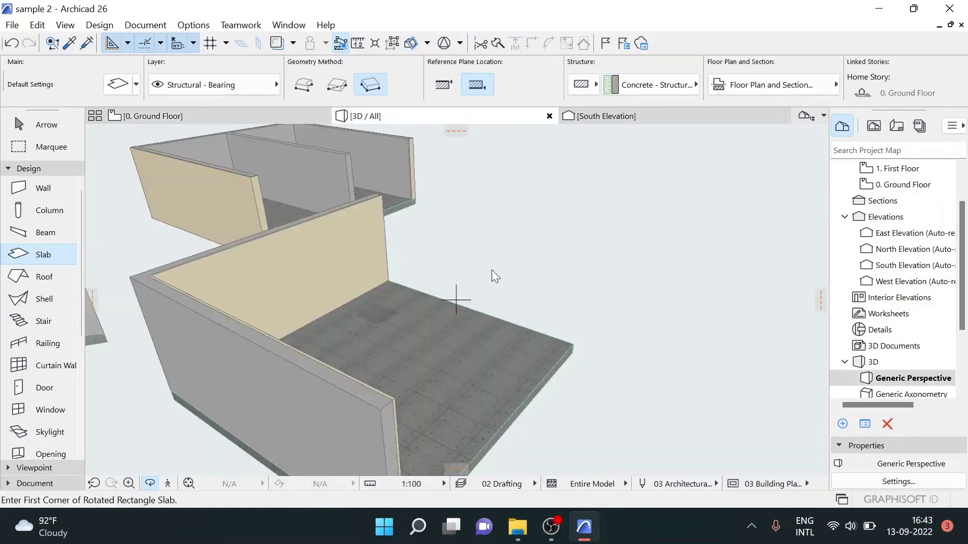
scroll(509, 244, down, 3)
mouse_move(510, 244)
shift+middle_down()
mouse_move(456, 298)
mouse_move(152, 318)
shift+middle_up()
scroll(154, 283, up, 2)
scroll(247, 207, up, 3)
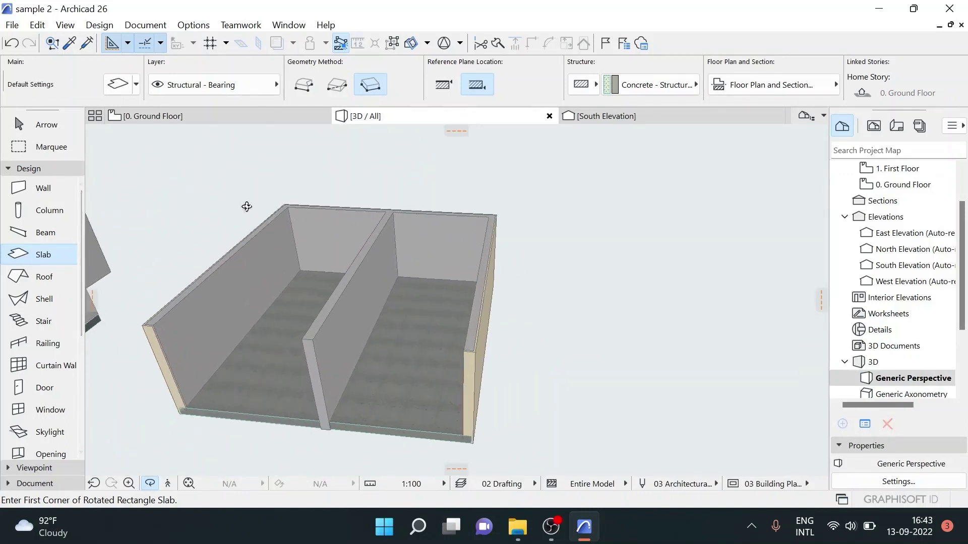
scroll(375, 161, up, 2)
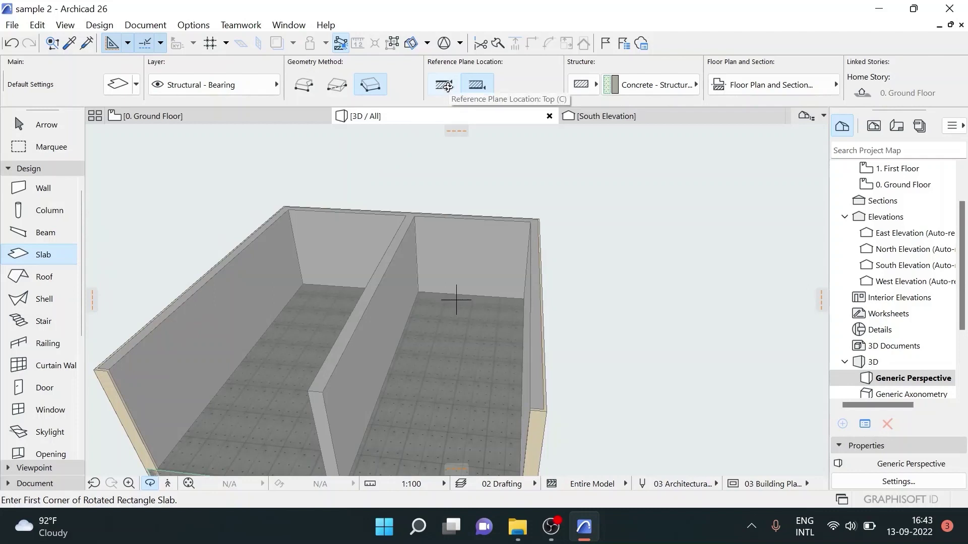
Draw a Top-referenced rectangular slab over the left room's walls
click(448, 86)
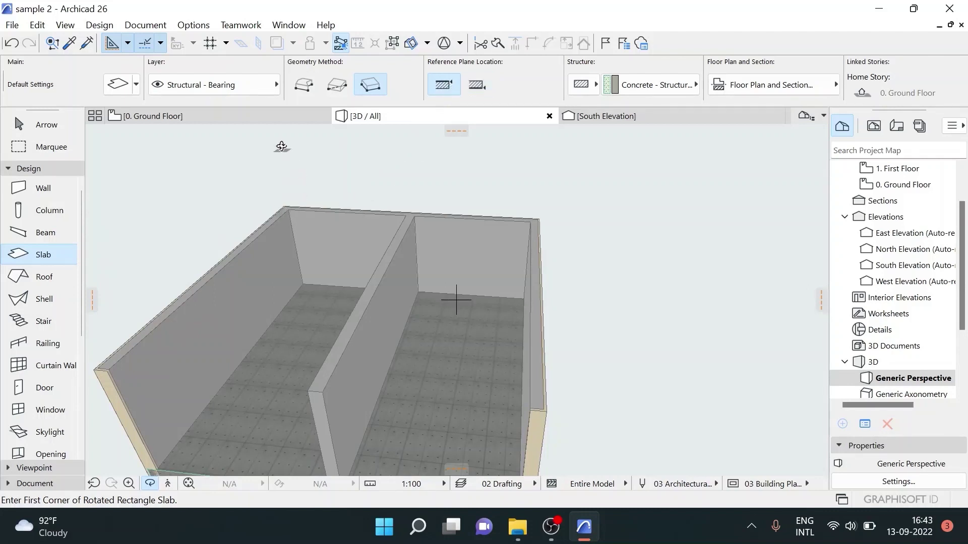
click(336, 85)
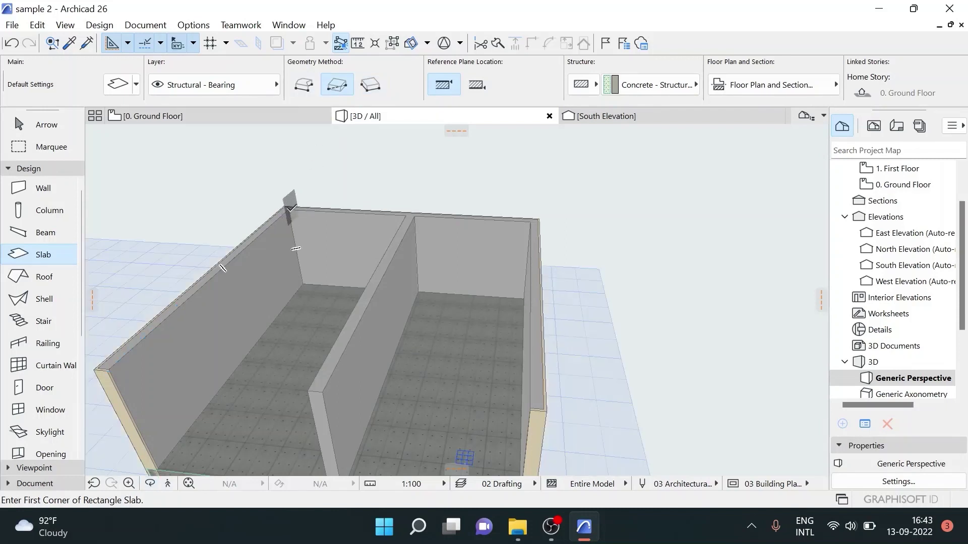
click(291, 207)
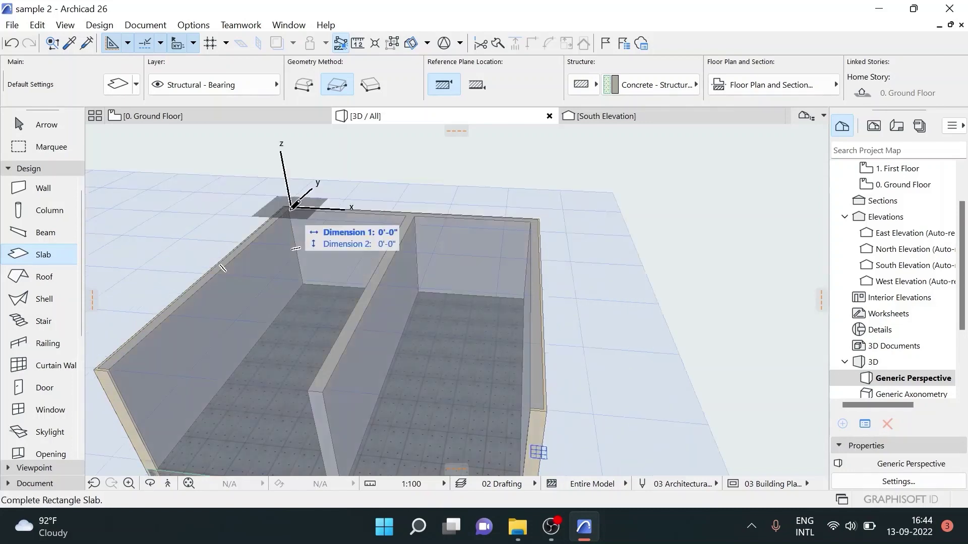
click(311, 378)
mouse_move(311, 378)
shift+middle_down()
mouse_move(414, 414)
mouse_move(375, 413)
mouse_move(432, 367)
shift+middle_up()
scroll(443, 309, up, 2)
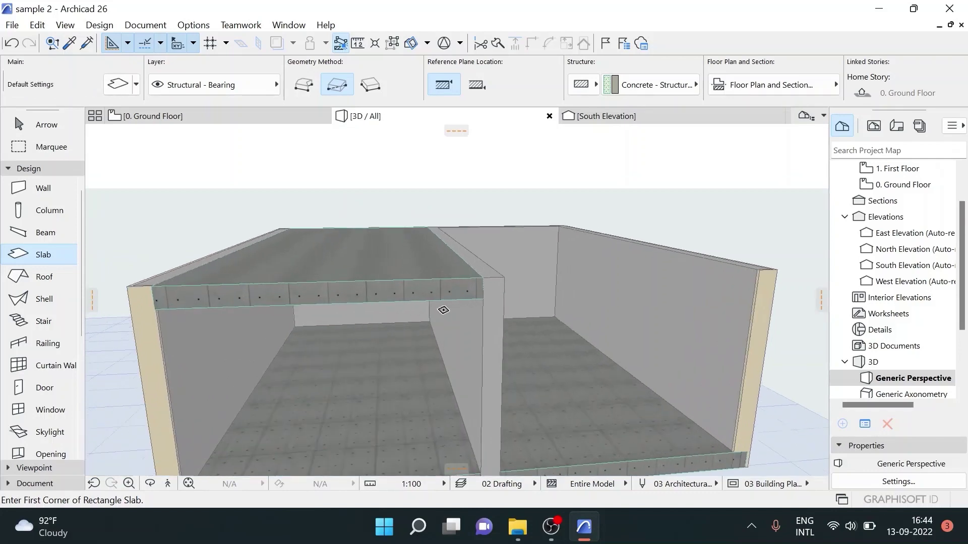
scroll(443, 310, up, 2)
scroll(443, 310, up, 1)
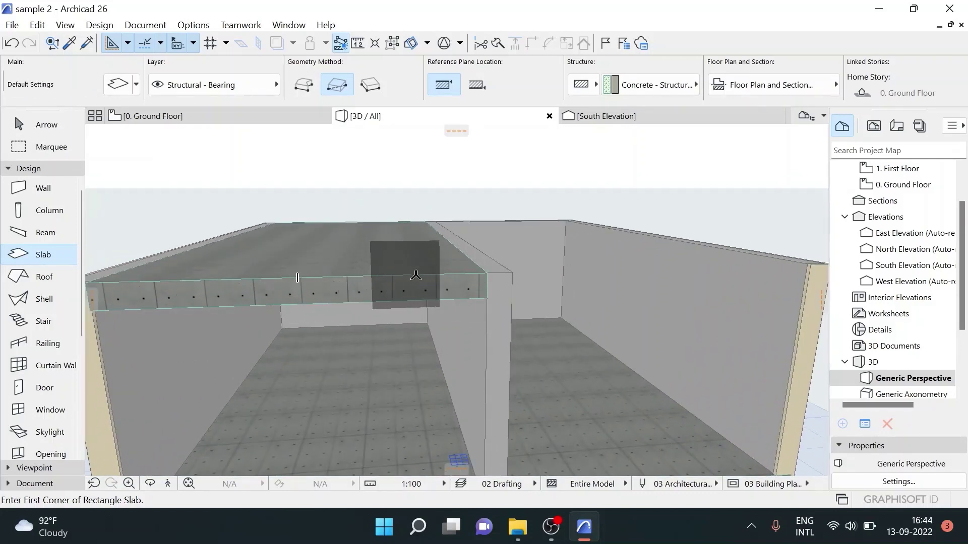
Draw a Bottom-referenced rectangular slab over the right room
click(476, 85)
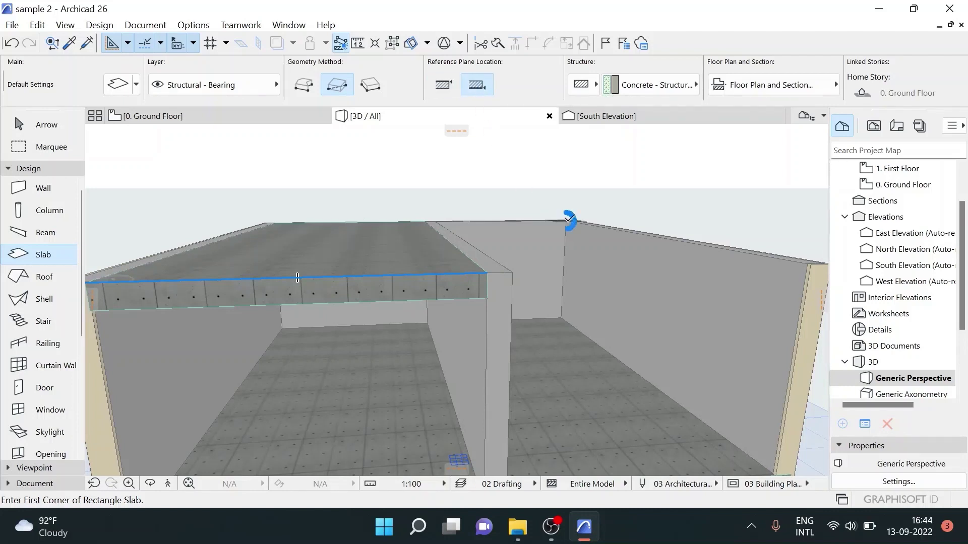
click(565, 220)
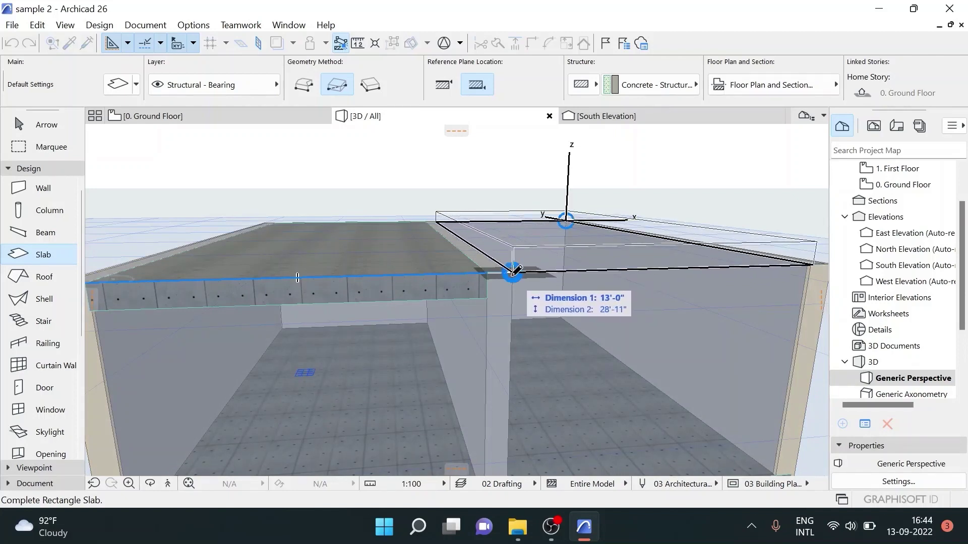
click(515, 271)
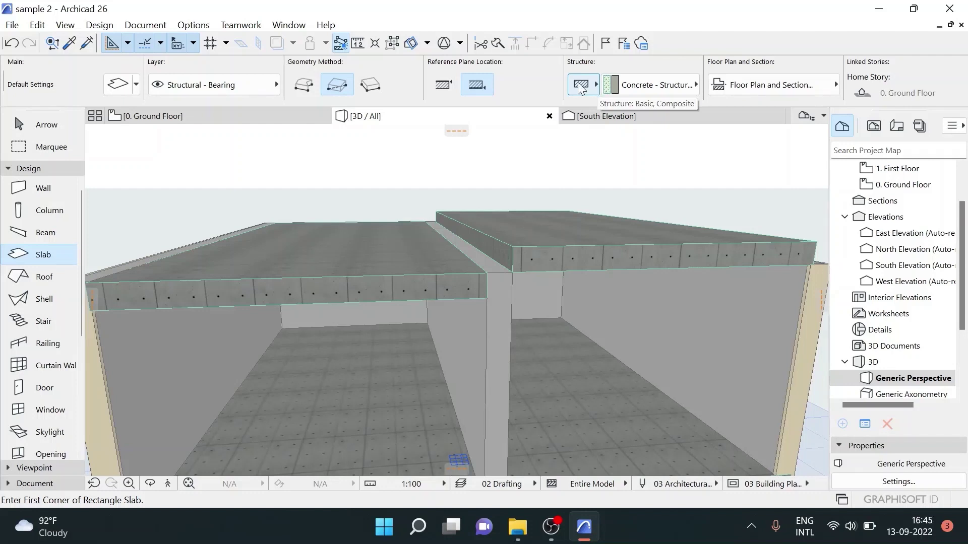
Change the slab structure from Concrete - Structural to the Generic Slab/Roof composite
click(645, 84)
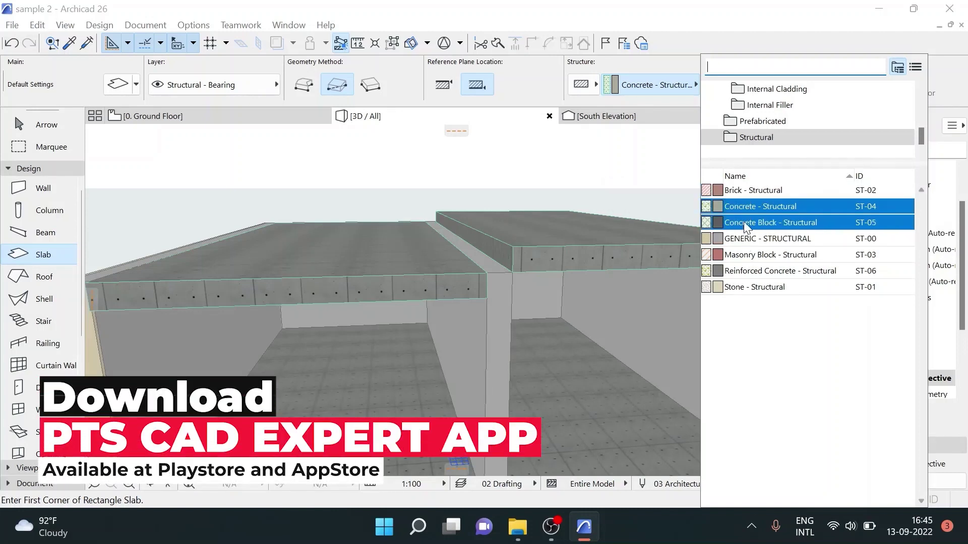
click(604, 84)
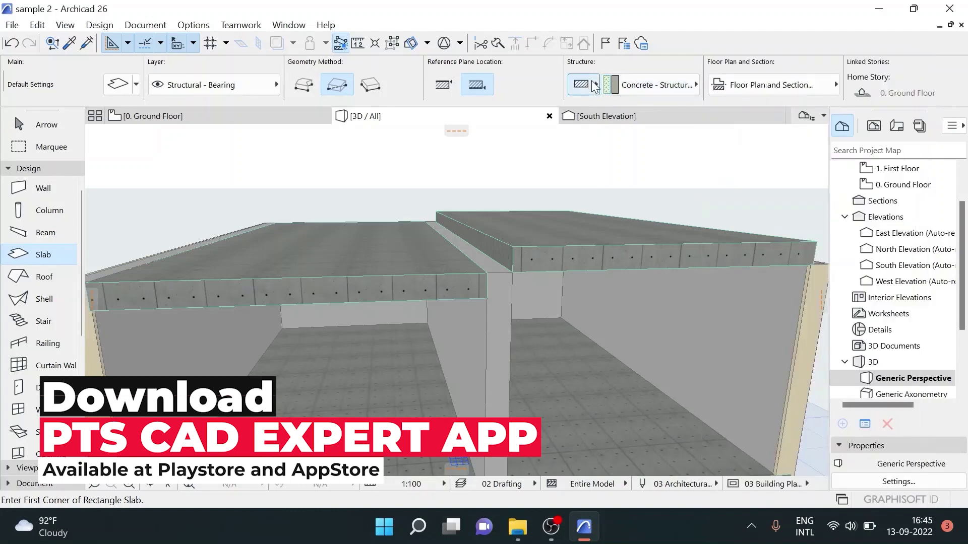
click(581, 84)
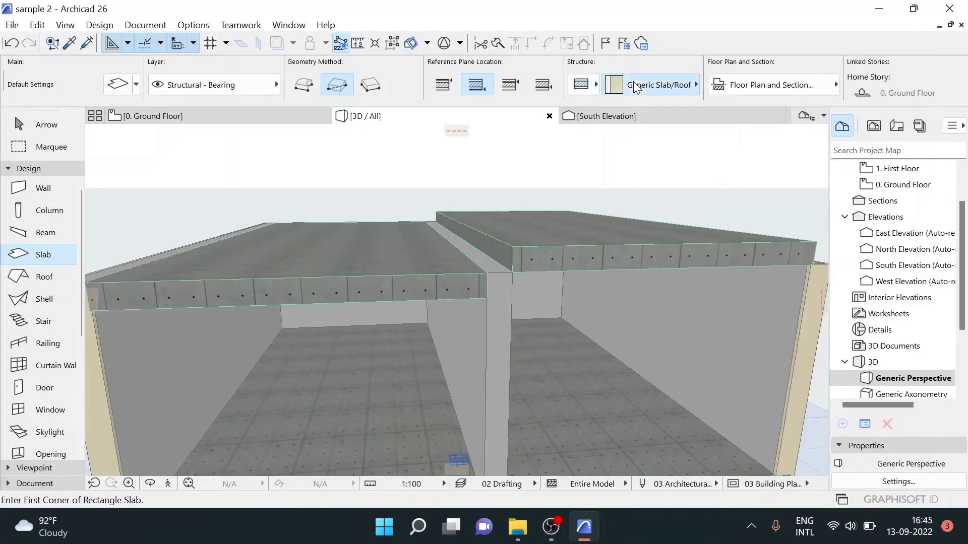
click(655, 85)
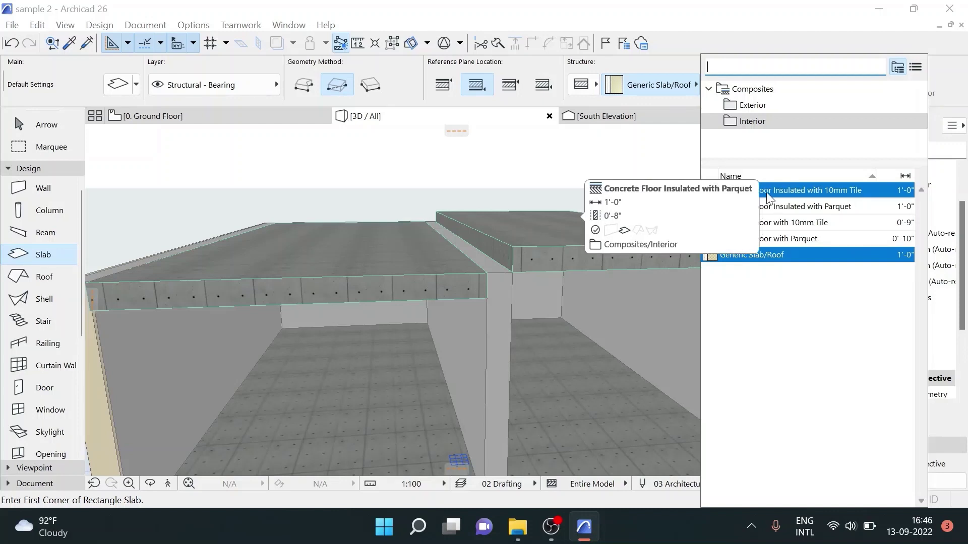
click(651, 65)
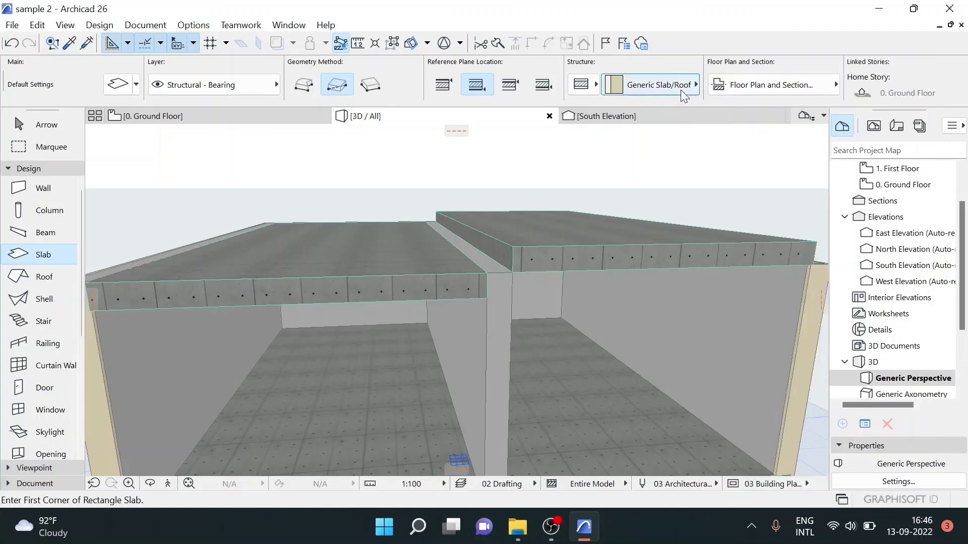
drag(883, 79, 395, 78)
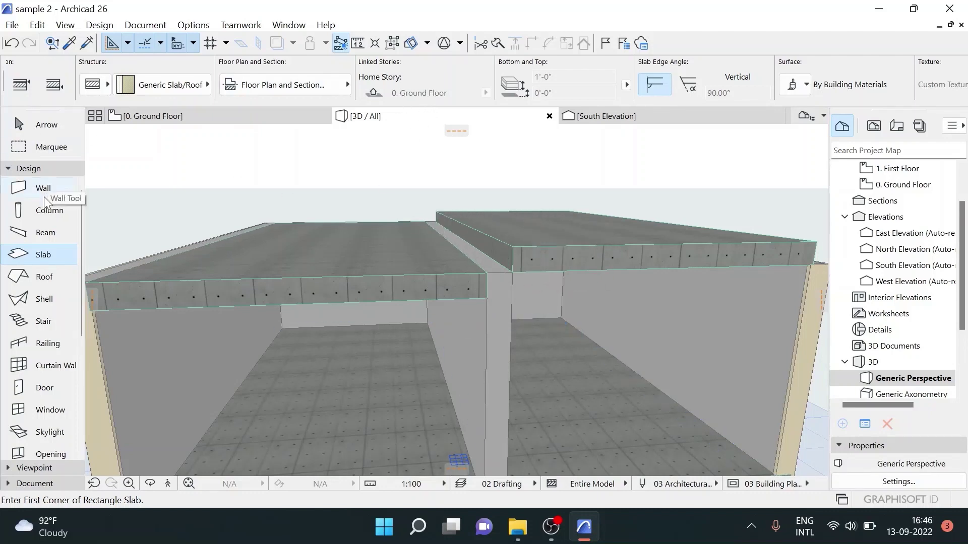
click(47, 127)
click(593, 263)
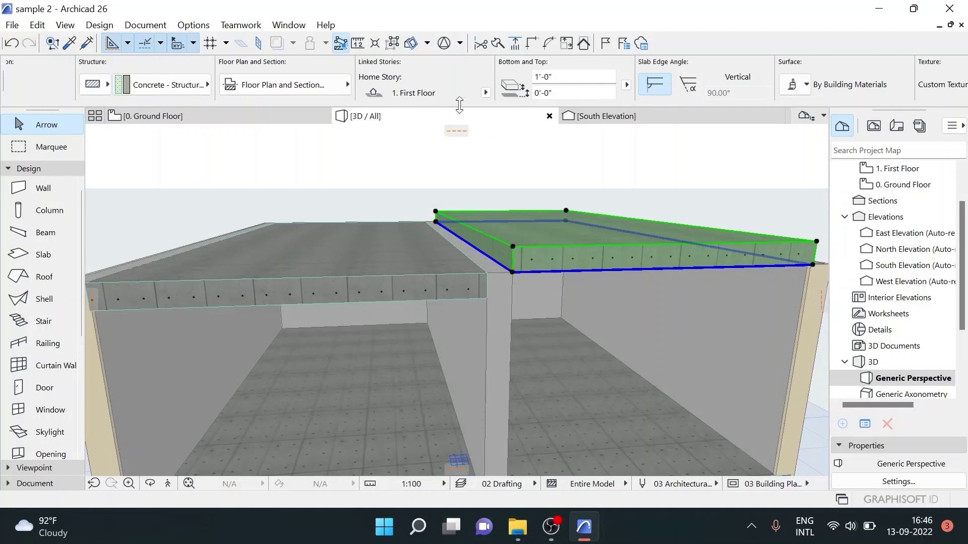
click(485, 93)
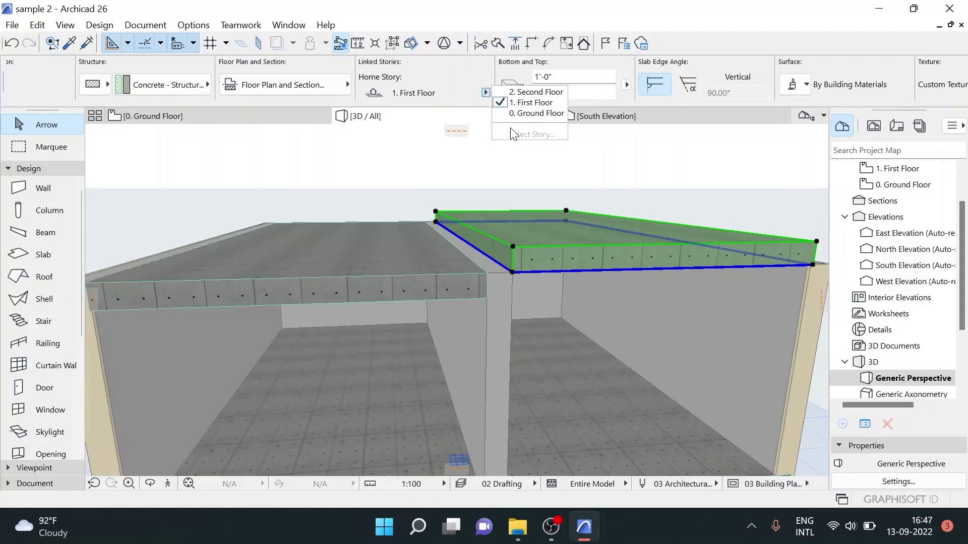
click(521, 114)
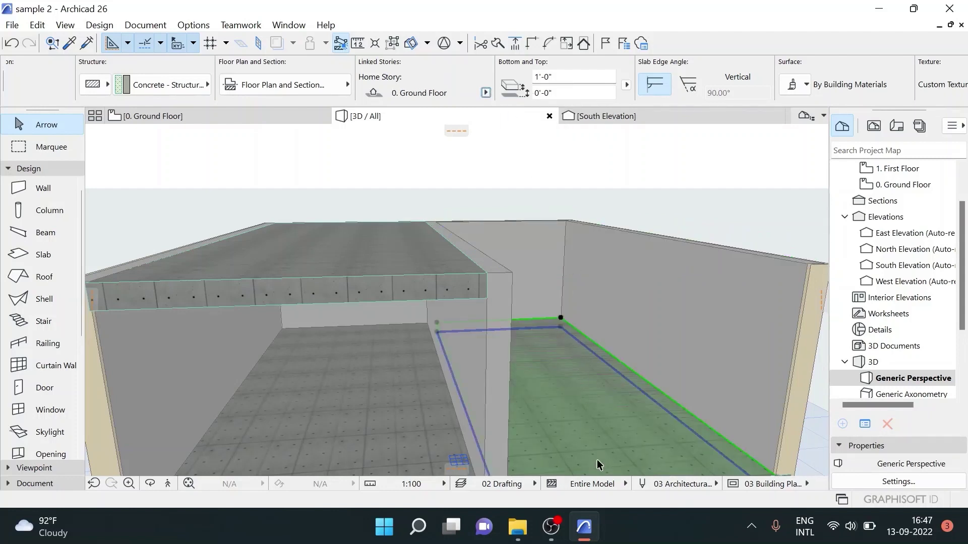
click(485, 93)
click(520, 98)
scroll(525, 286, down, 5)
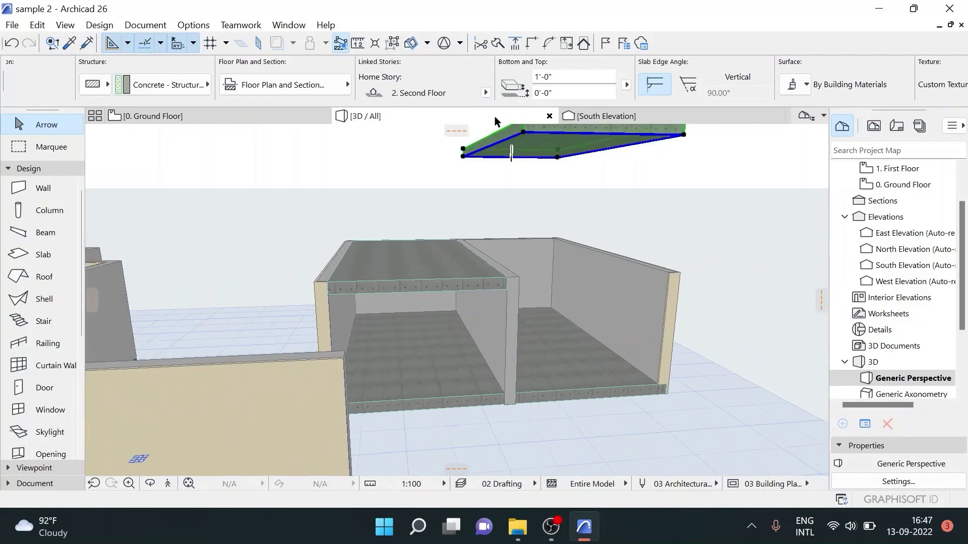
click(485, 94)
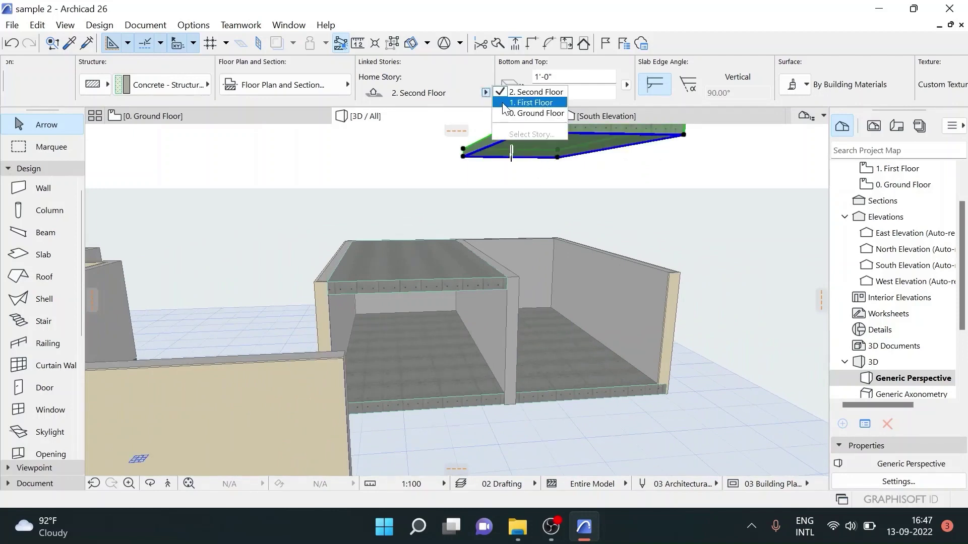
click(504, 104)
Give the right room's top slab a 4'-0" thickness and a Custom 30.00° edge angle
scroll(639, 282, up, 1)
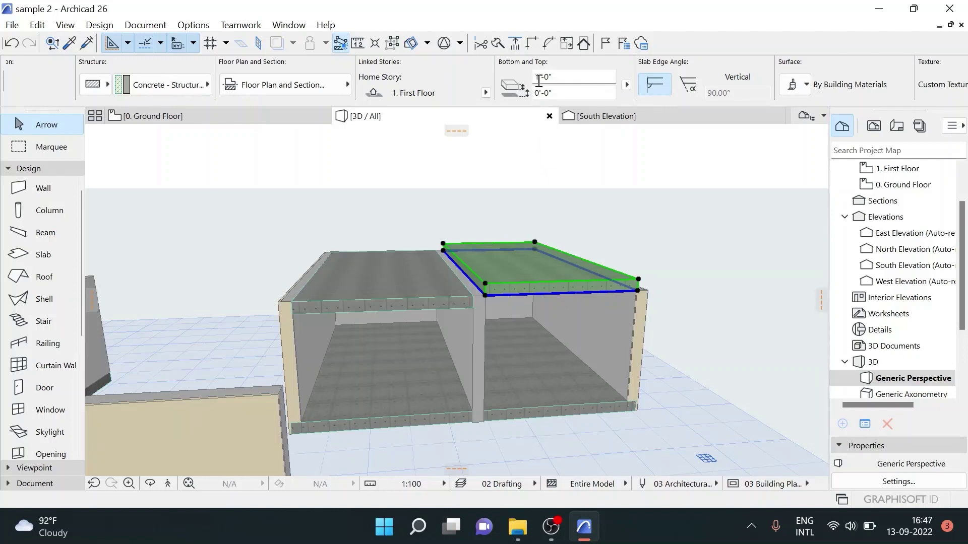
double_click(537, 78)
text(4)
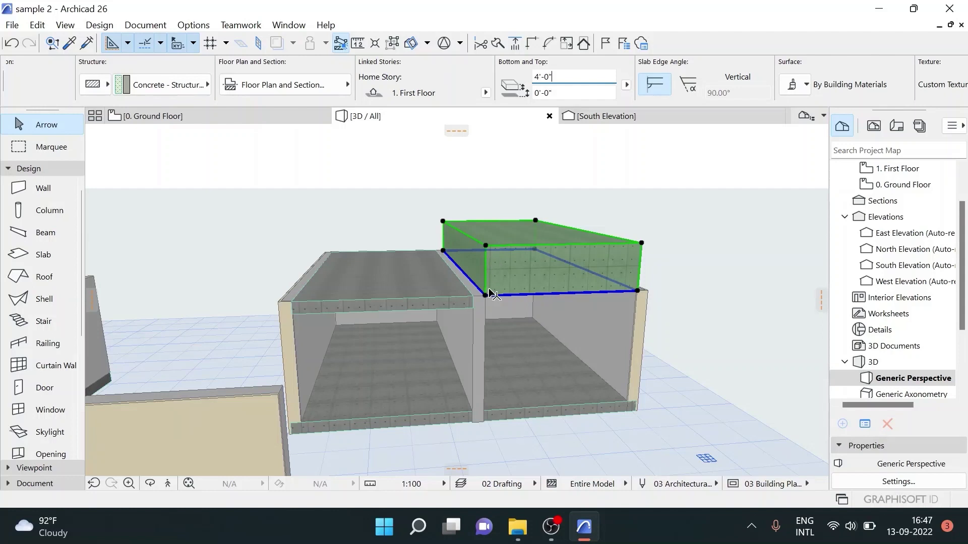
click(692, 91)
text(60)
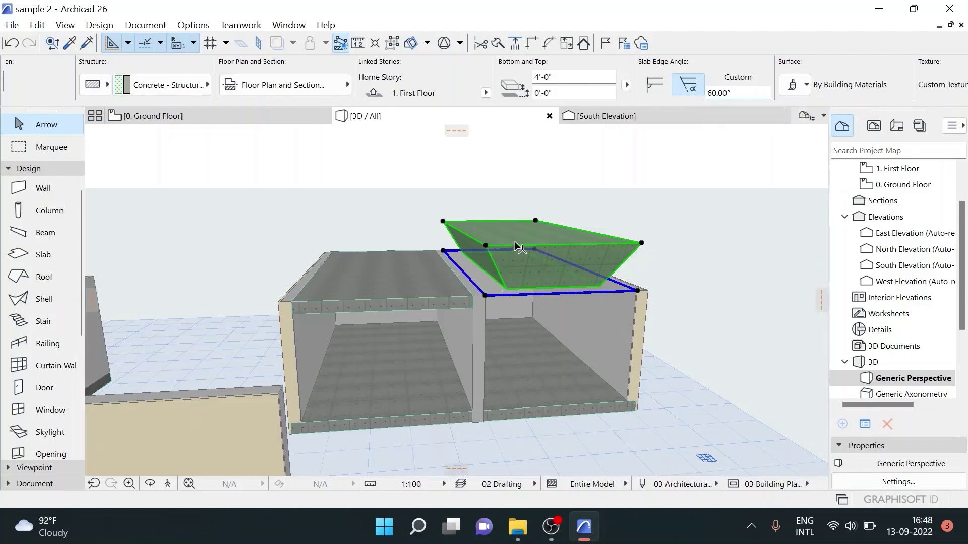
click(710, 92)
text(30)
key(Return)
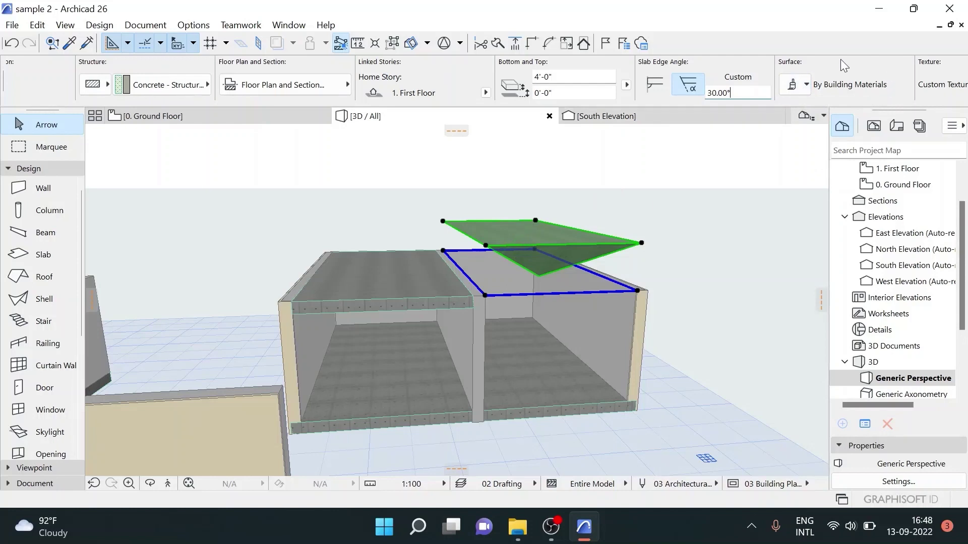
scroll(840, 66, down, 3)
scroll(832, 69, down, 2)
scroll(812, 71, down, 3)
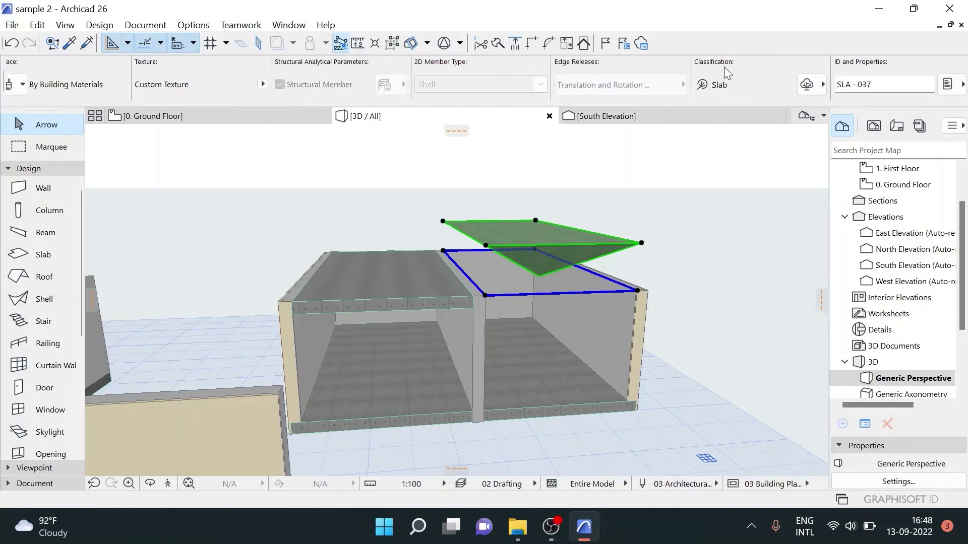
click(807, 85)
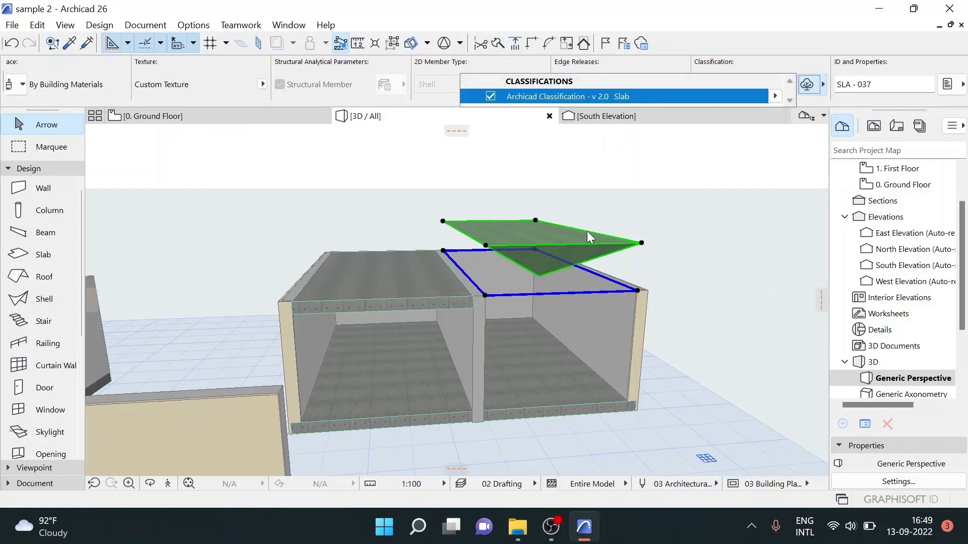
click(721, 40)
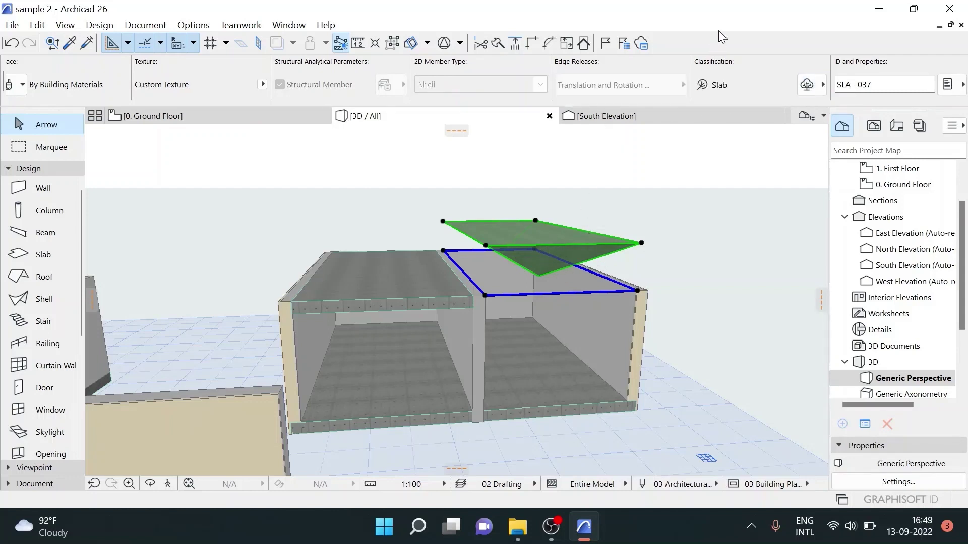
click(955, 88)
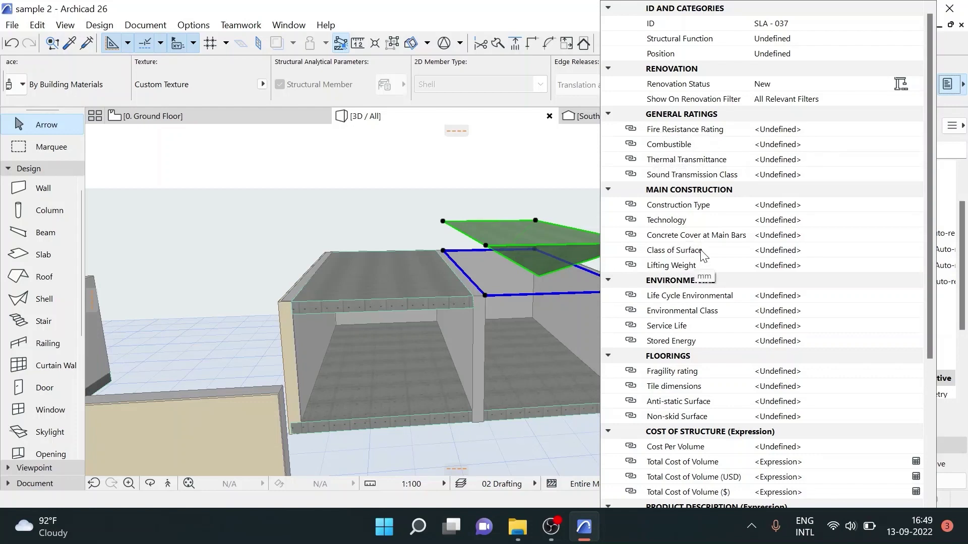
scroll(685, 392, down, 1)
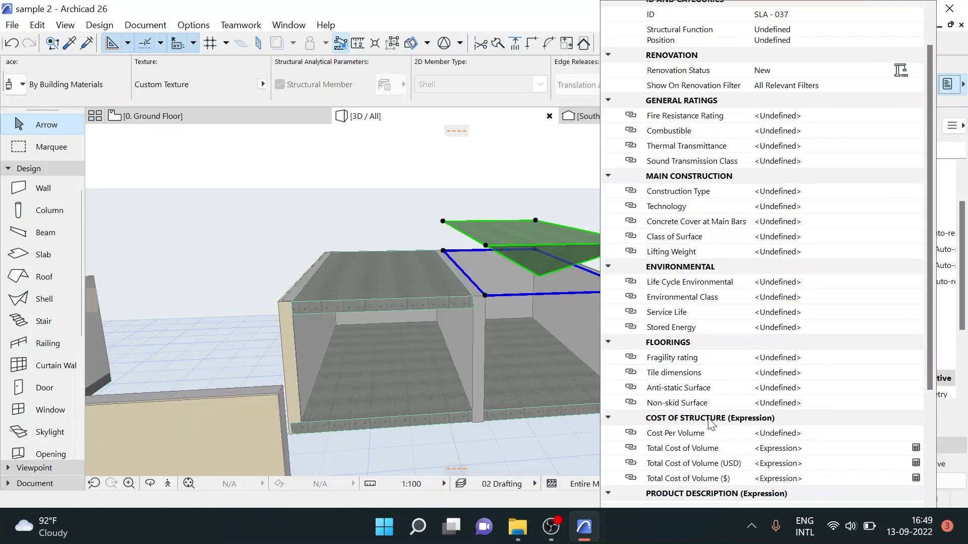
scroll(680, 393, down, 3)
scroll(675, 395, down, 1)
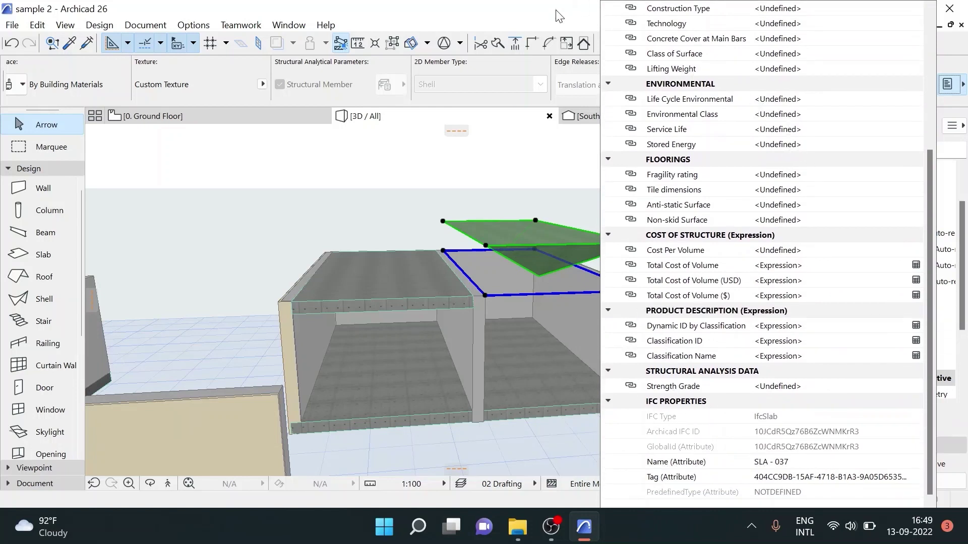
key(Escape)
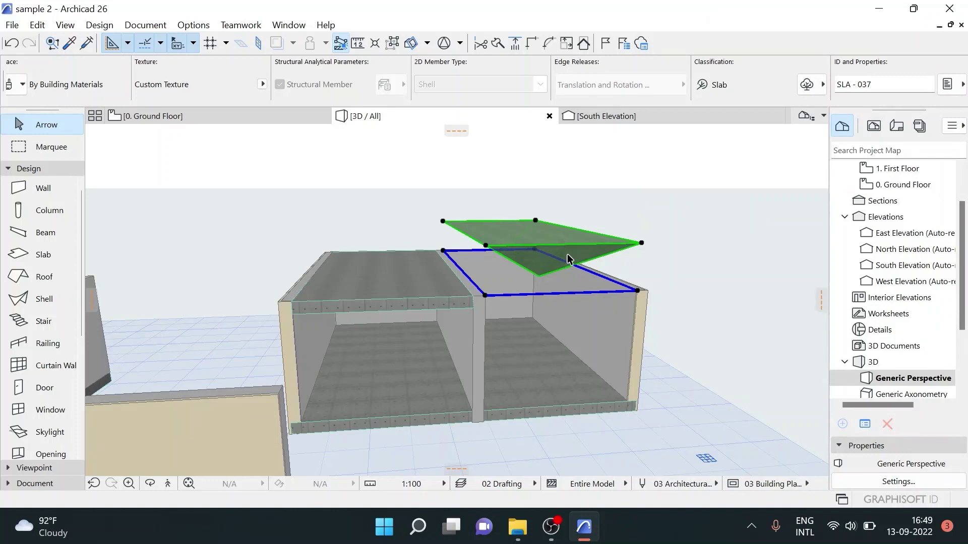
Zoom out of the 3D view and return to the 0. Ground Floor plan with all three wall groups
scroll(568, 259, down, 2)
scroll(563, 259, down, 2)
scroll(484, 270, down, 2)
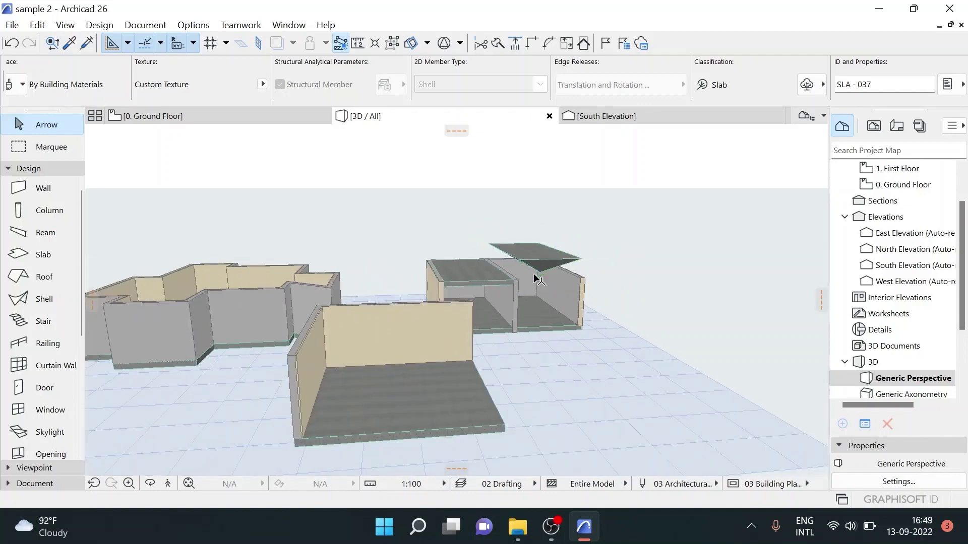
scroll(411, 280, down, 2)
scroll(333, 272, up, 2)
scroll(277, 268, up, 2)
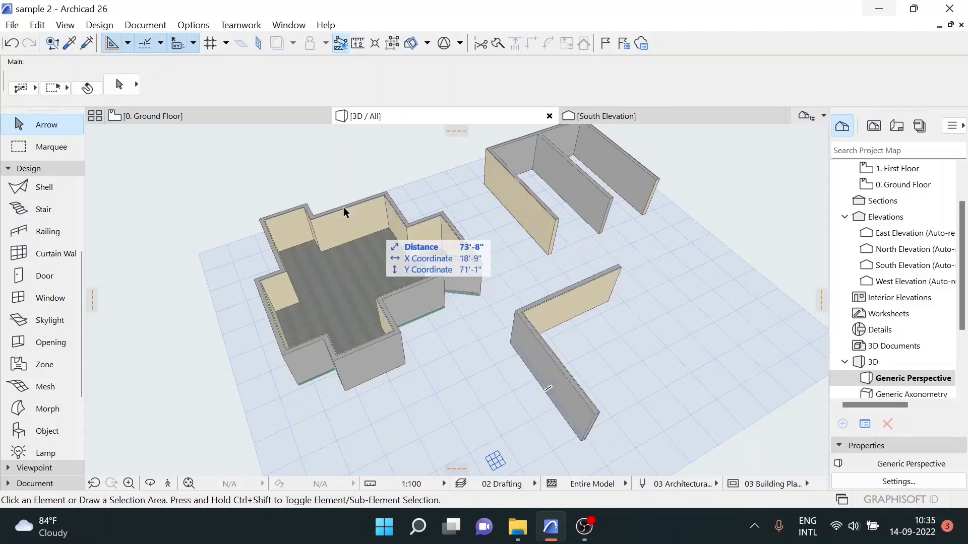
click(261, 120)
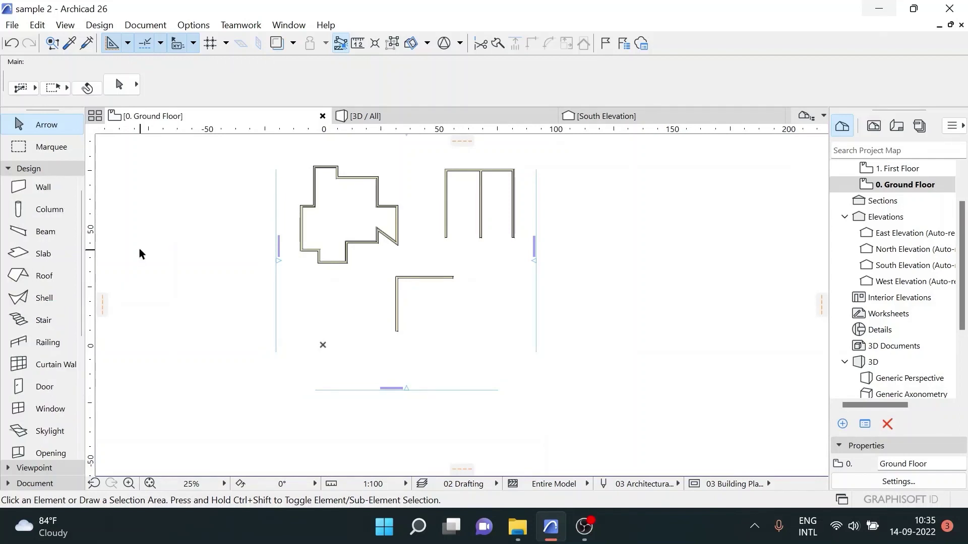
Set the Roof tool defaults to single-plane geometry with Timber - Roof structure and 45.00° pitch
click(53, 277)
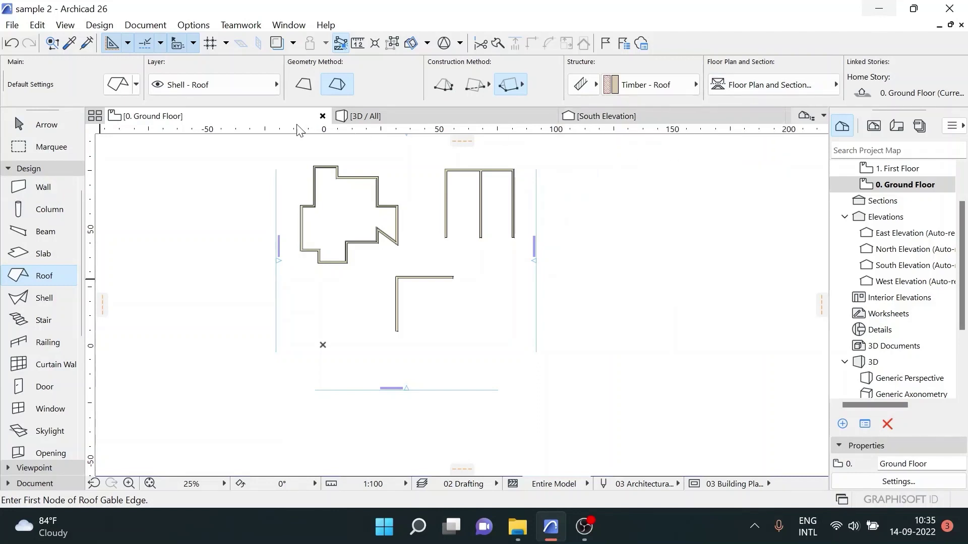
click(125, 92)
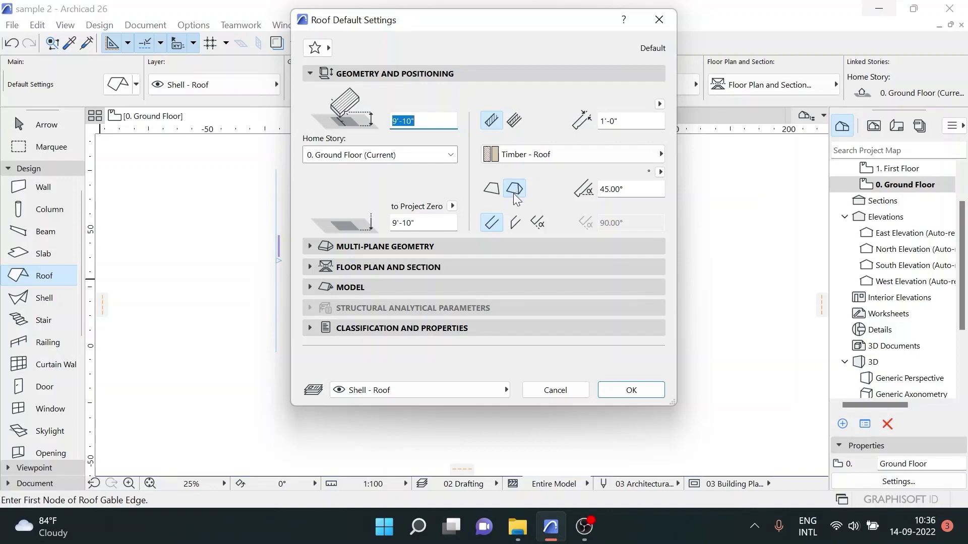
click(564, 391)
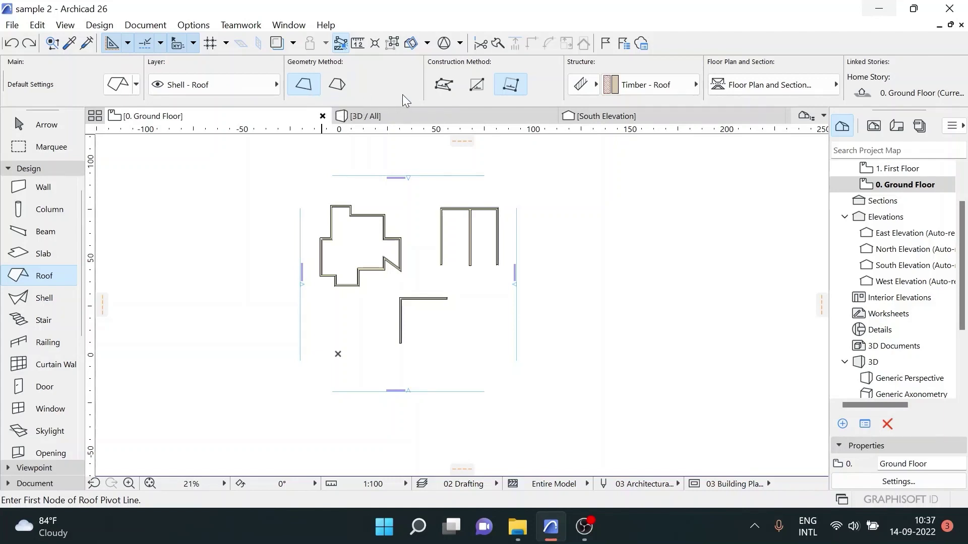
Draw a single-plane roof beside the walls, with a vertical pivot line and a rectangular outline
click(453, 95)
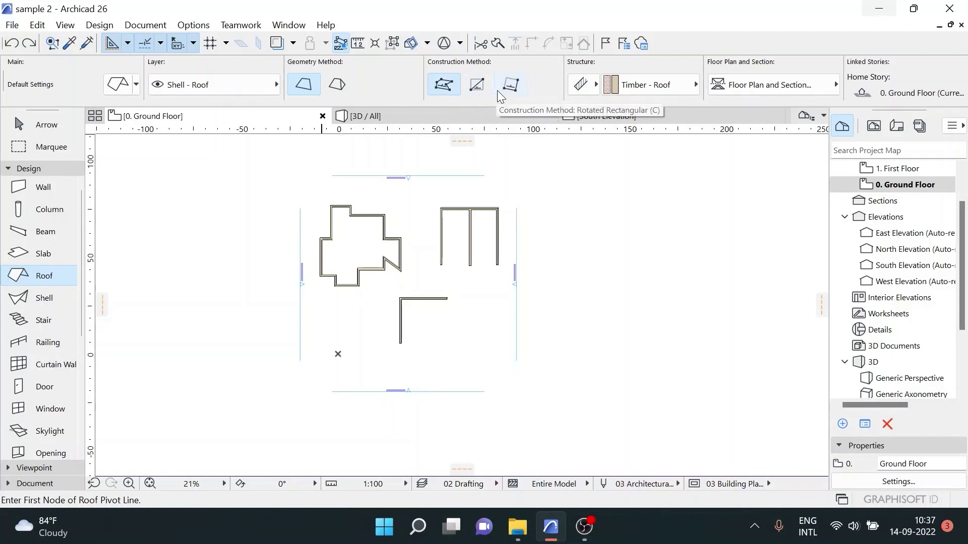
middle_drag(330, 305, 307, 237)
scroll(307, 238, up, 2)
scroll(294, 242, up, 1)
click(297, 217)
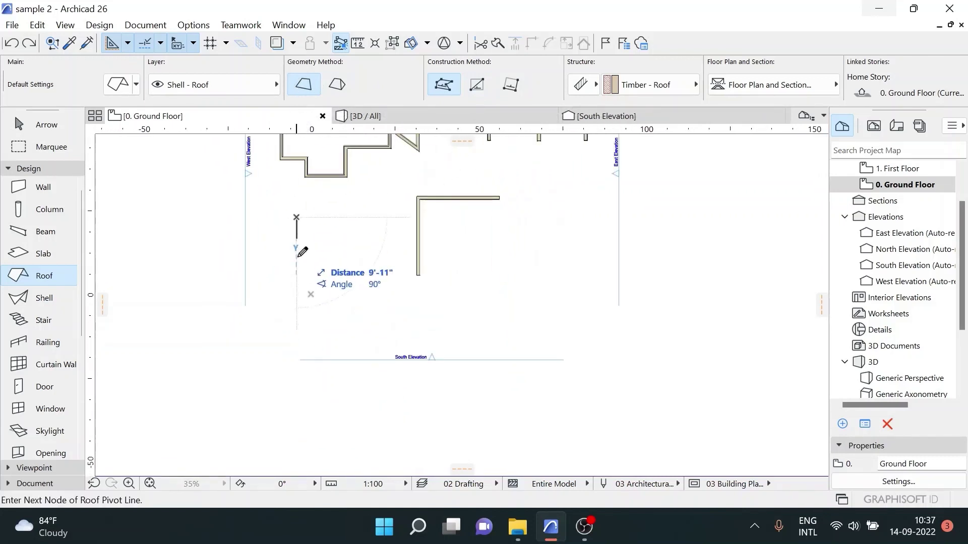
click(296, 316)
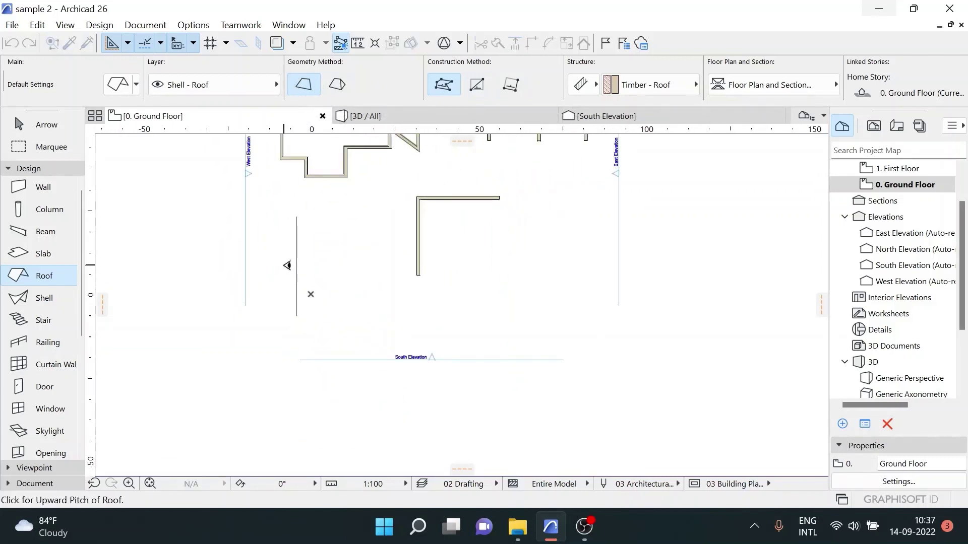
click(252, 263)
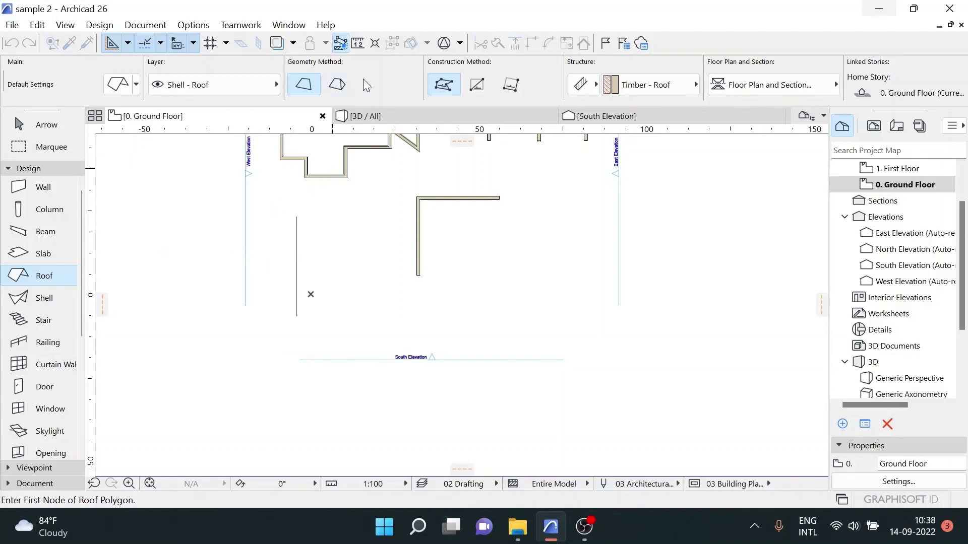
click(330, 217)
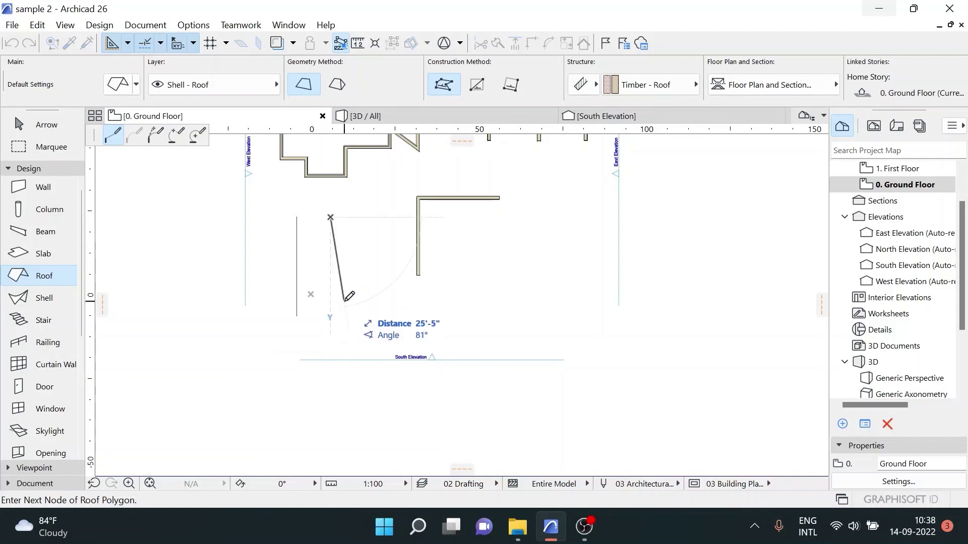
click(331, 315)
click(372, 312)
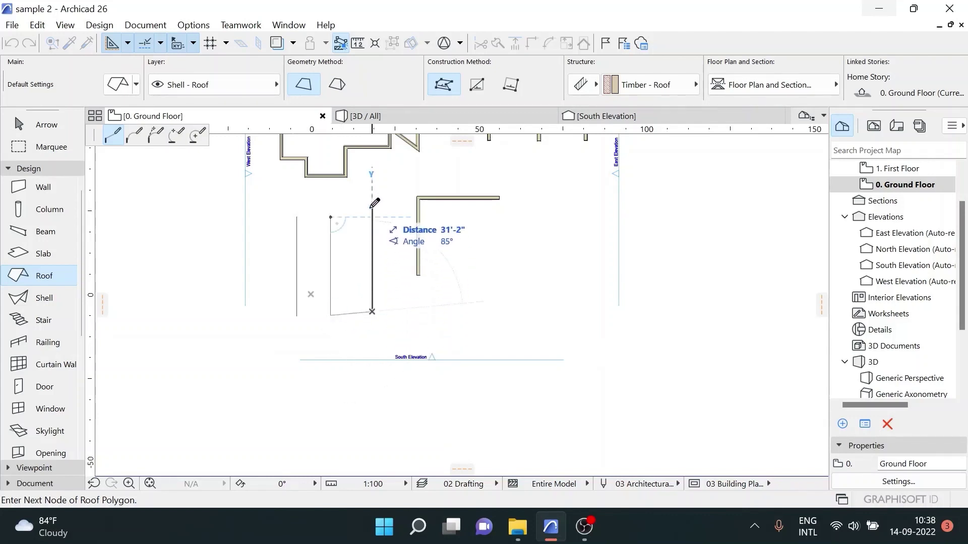
click(372, 217)
click(330, 217)
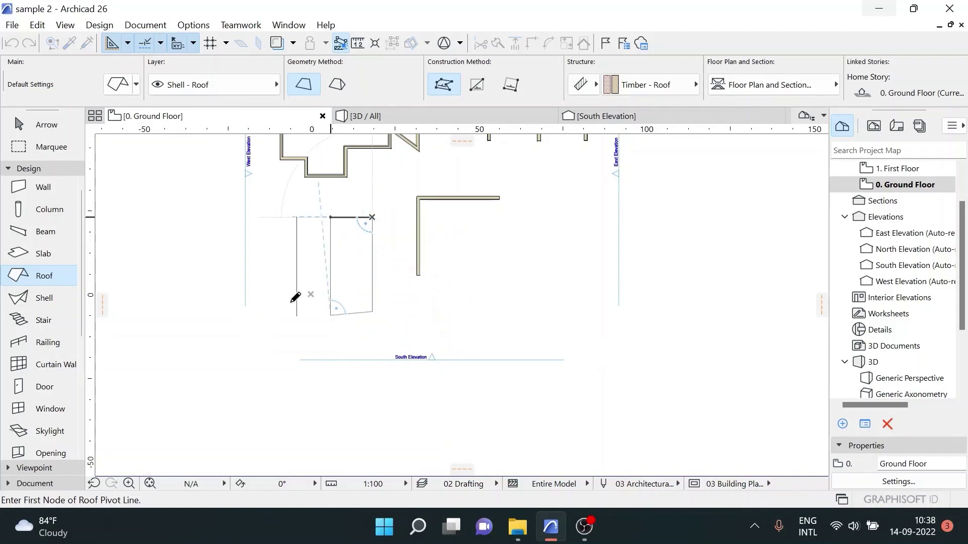
Check the new roof in the 3D view, then return to the ground floor plan
click(397, 116)
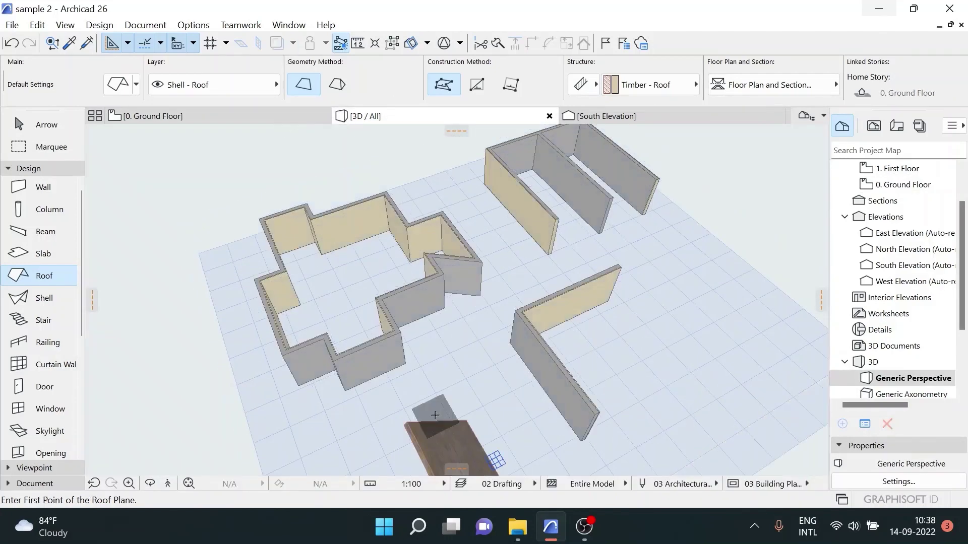
middle_drag(398, 367, 352, 315)
scroll(368, 357, up, 2)
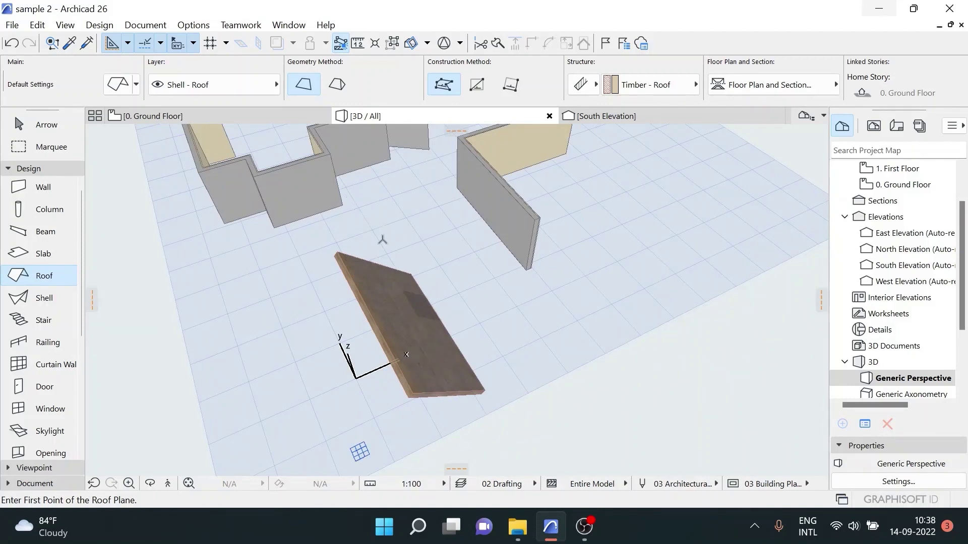
mouse_move(151, 116)
click(307, 120)
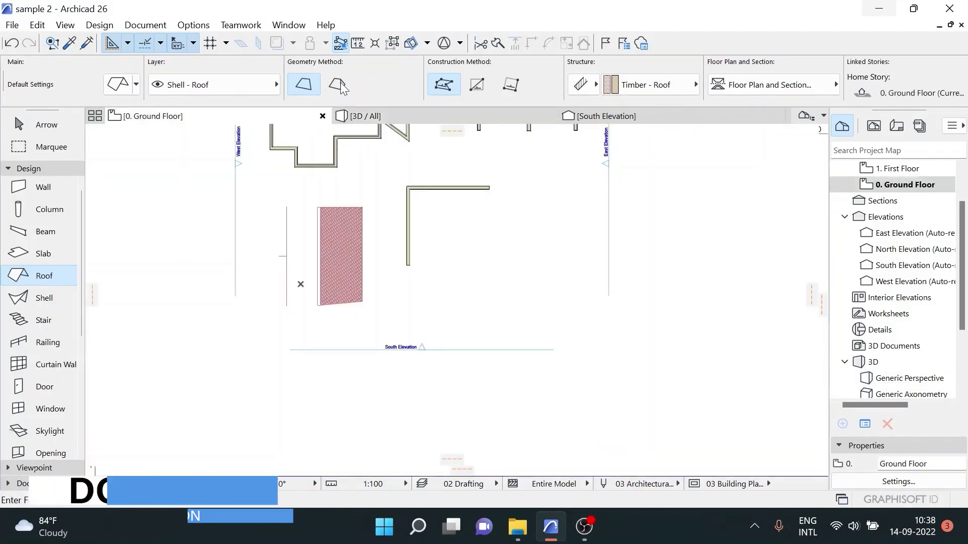
Trace and close an L-shaped multi-plane hip roof outline by the east walls, then view it in 3D
click(472, 241)
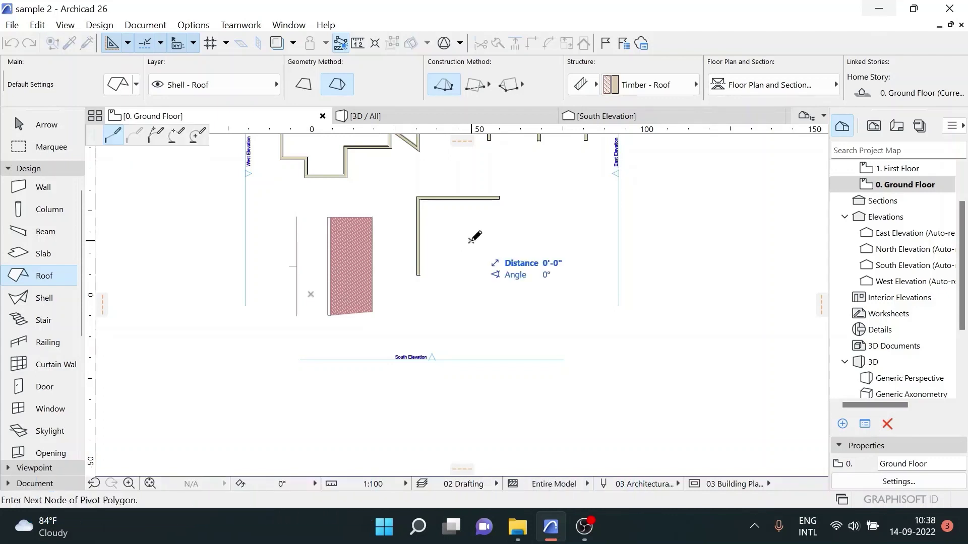
click(471, 334)
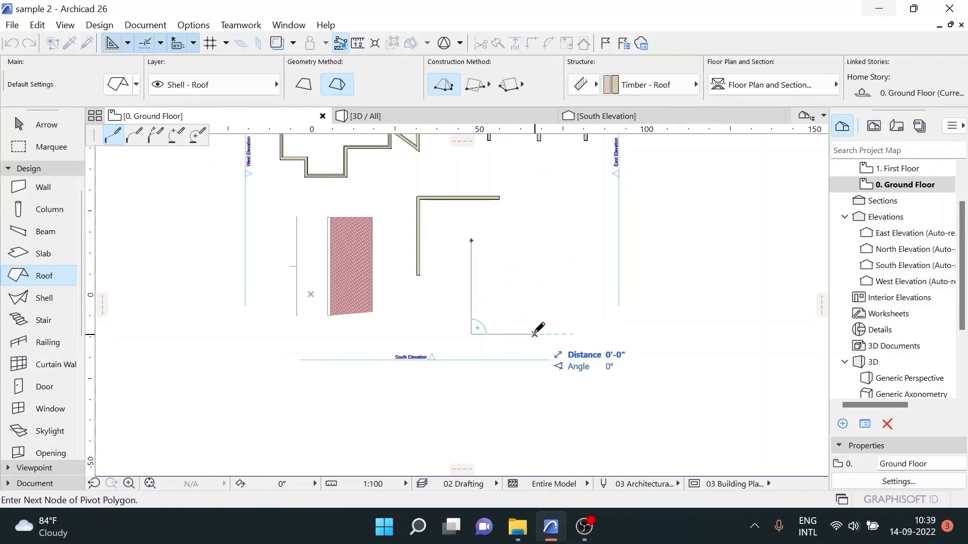
click(535, 294)
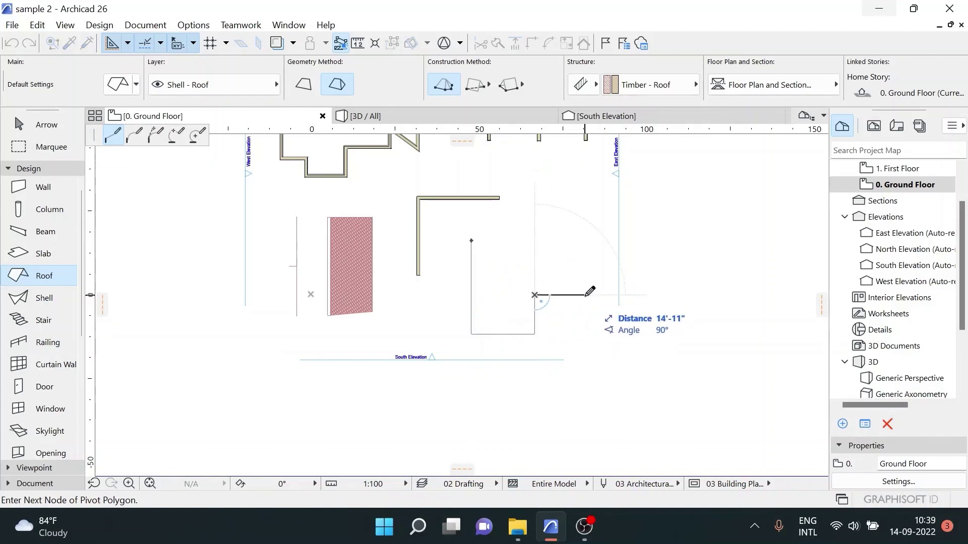
click(584, 295)
click(580, 237)
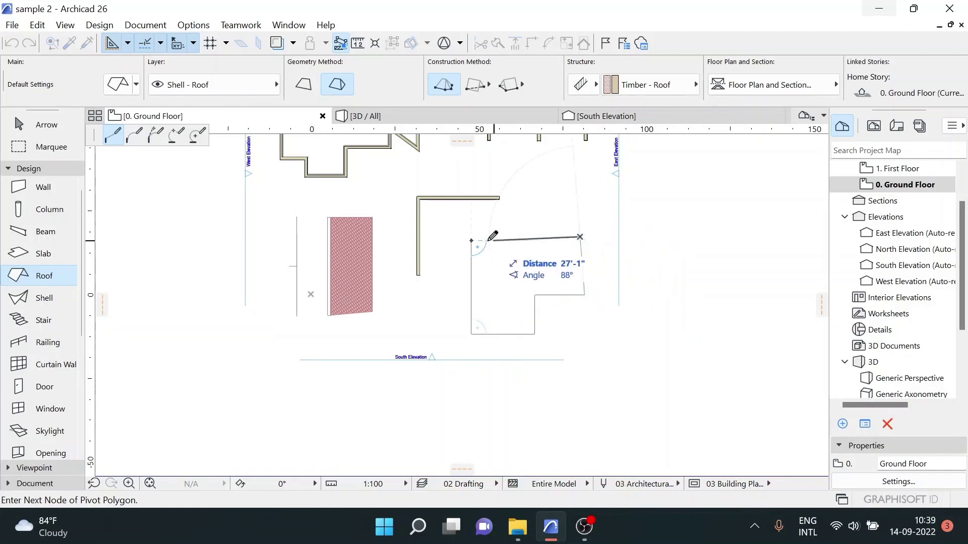
click(471, 241)
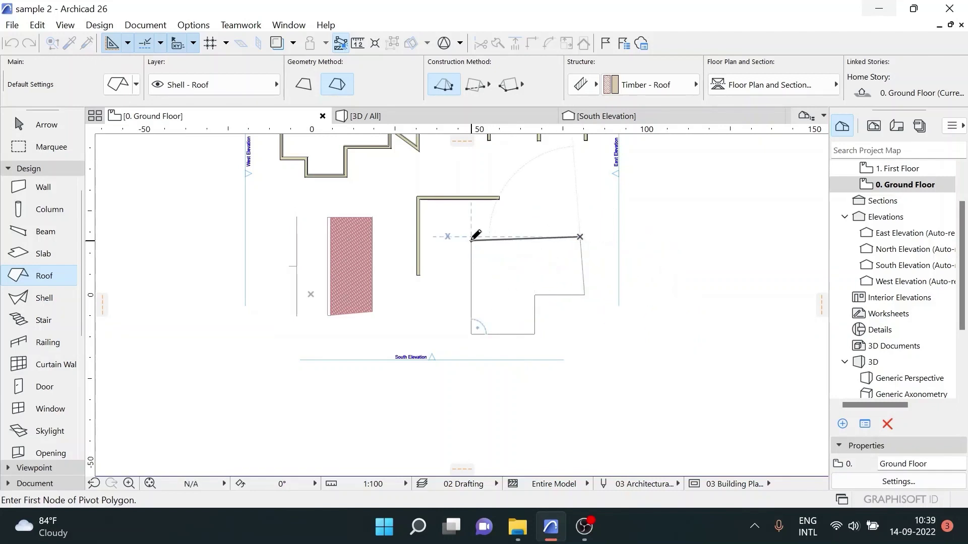
click(419, 119)
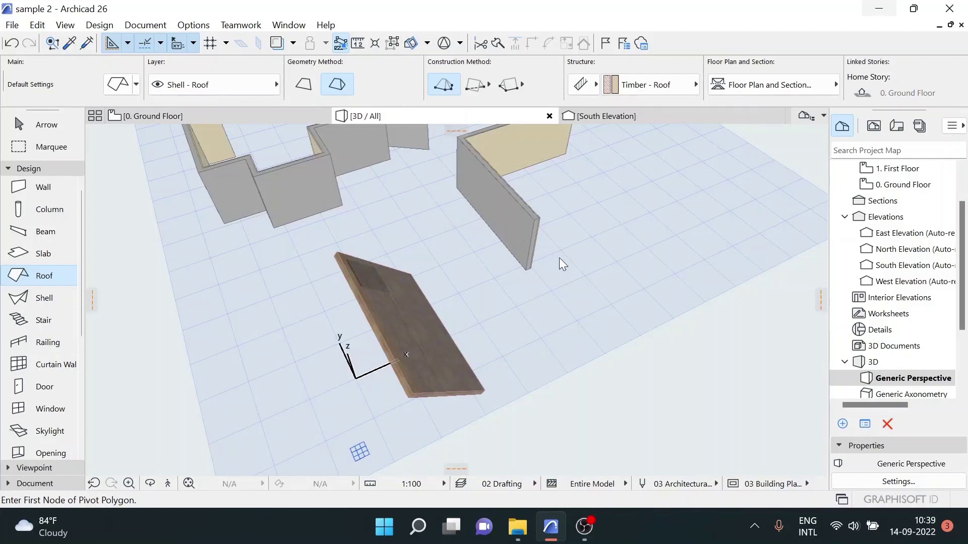
Draw a rectangular gable roof from two opposite corners beside the hip roof
mouse_move(559, 259)
shift+middle_down()
mouse_move(551, 257)
mouse_move(571, 257)
mouse_move(487, 277)
shift+middle_up()
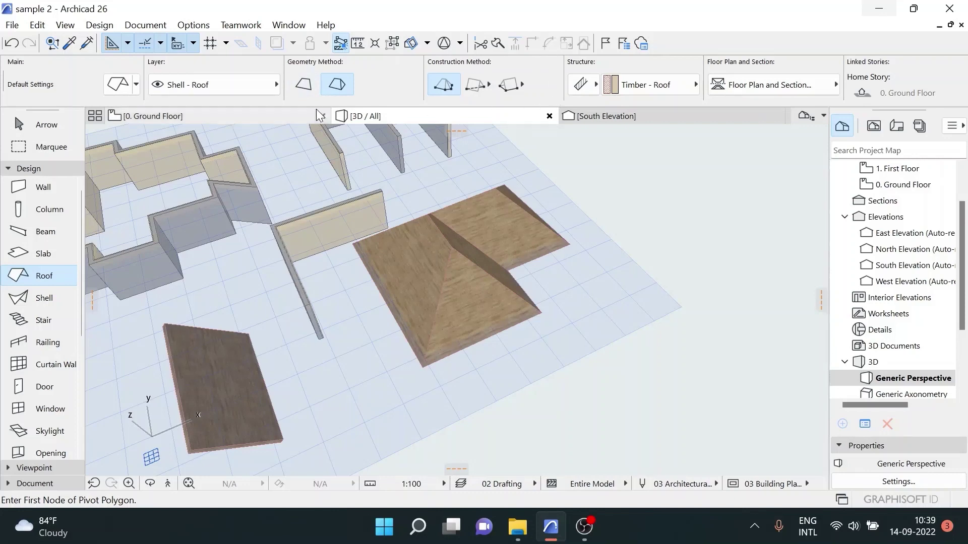
click(476, 85)
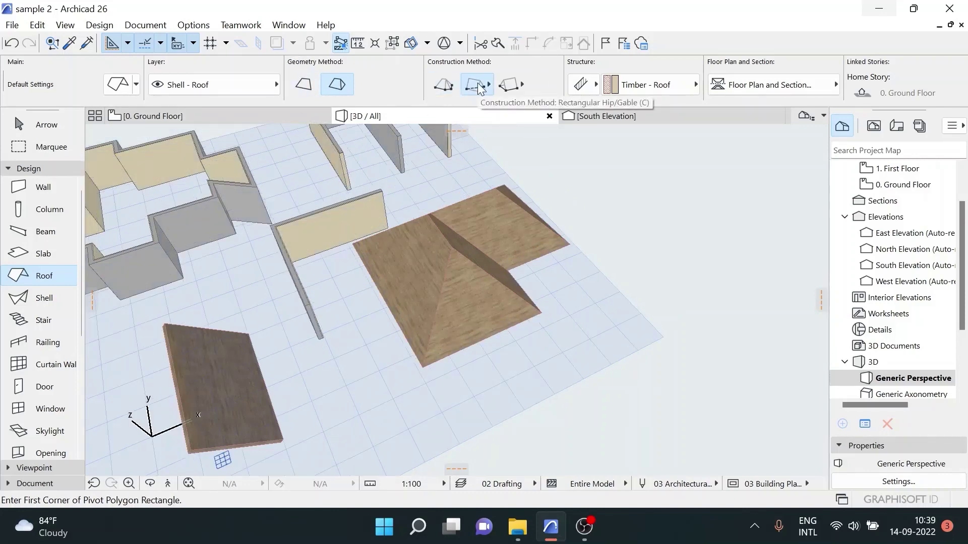
click(524, 353)
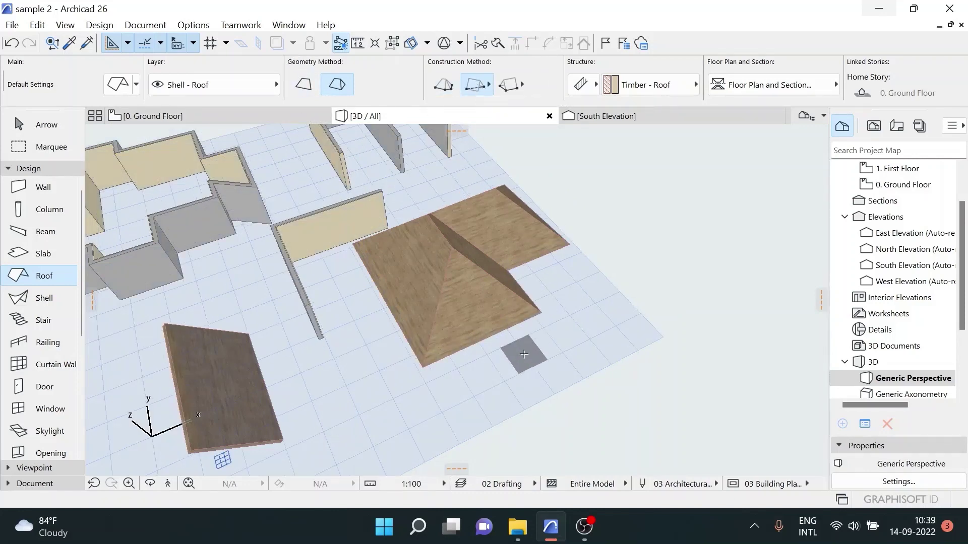
click(720, 376)
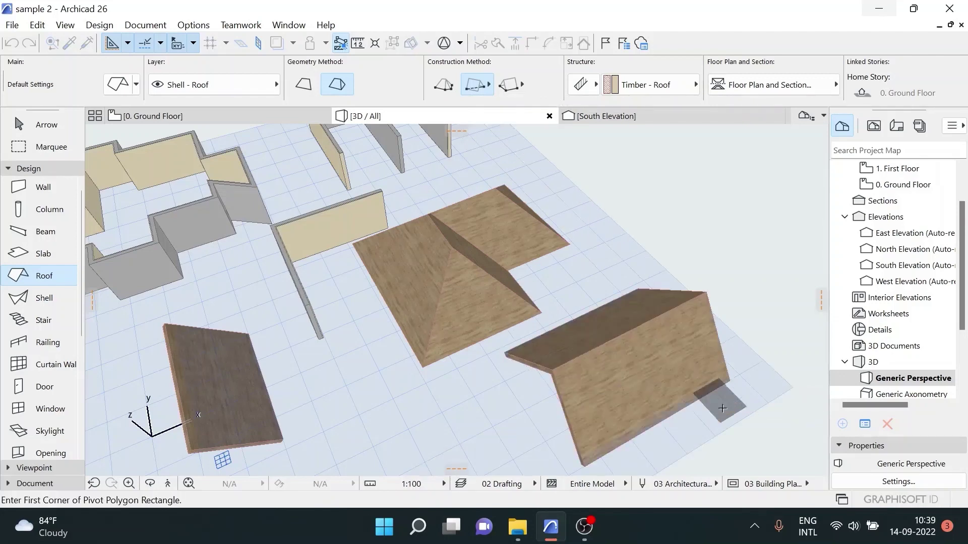
middle_drag(489, 414, 489, 321)
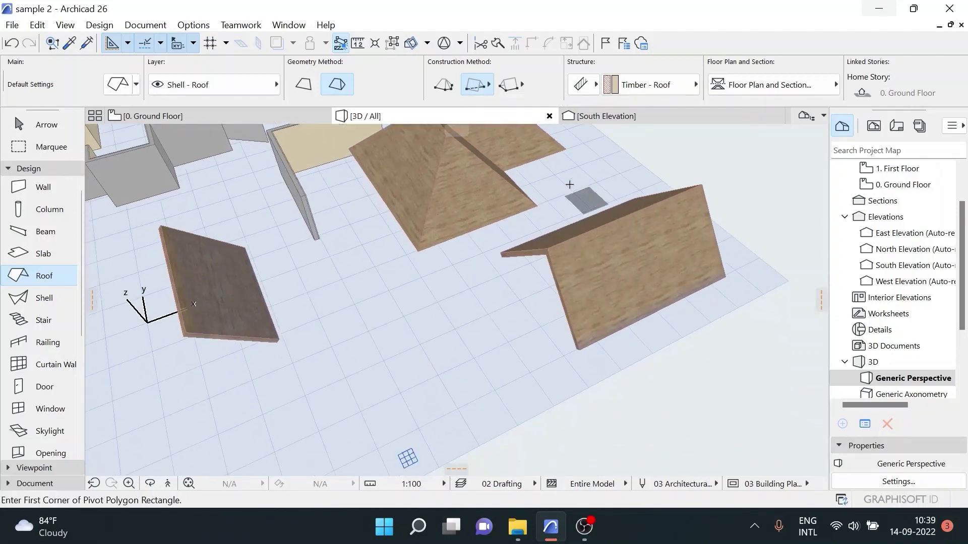
click(508, 84)
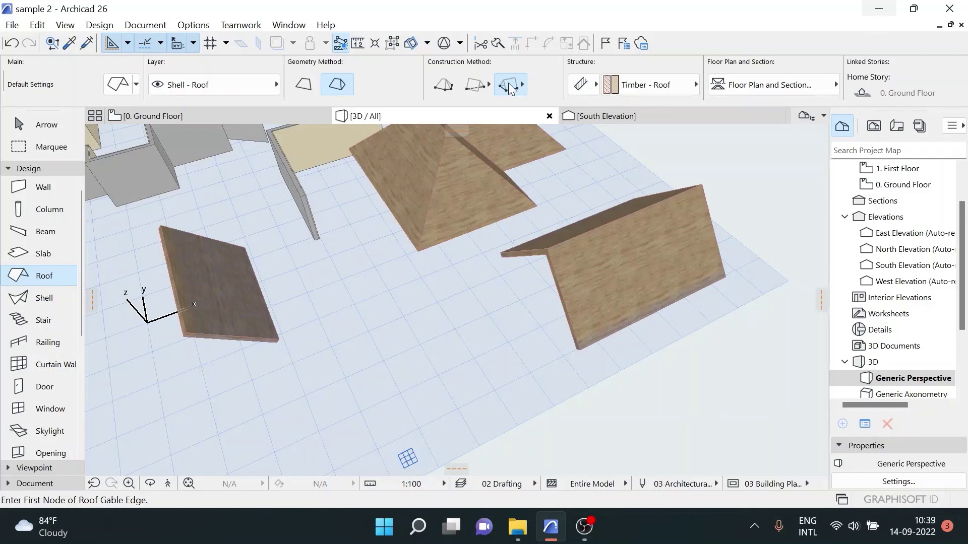
Draw a gable roof from an 11'-6" gable edge in front of the hip roof
click(325, 324)
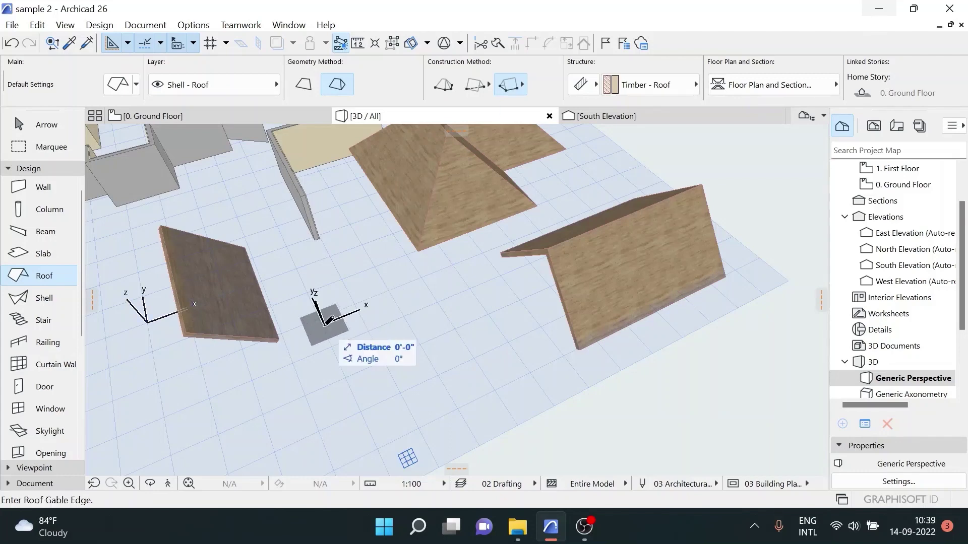
click(371, 427)
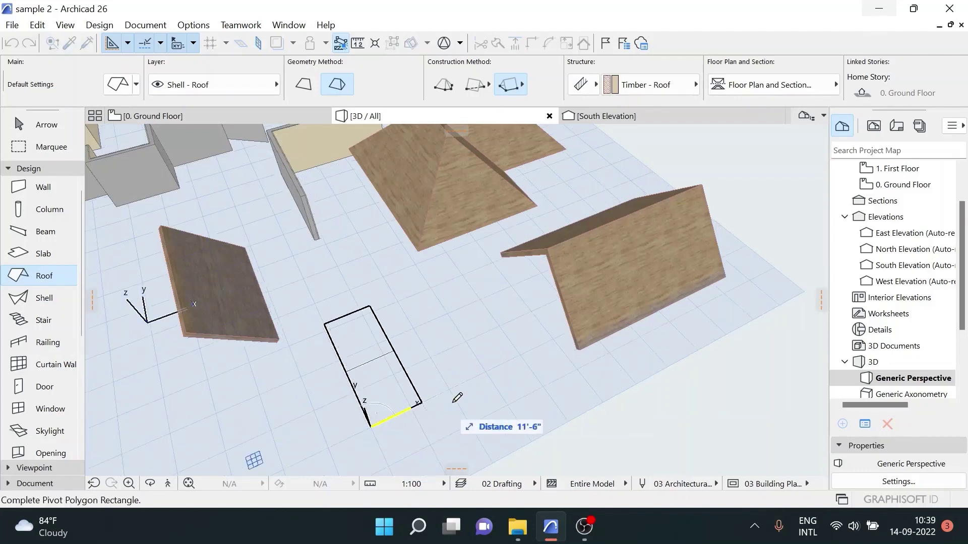
click(521, 373)
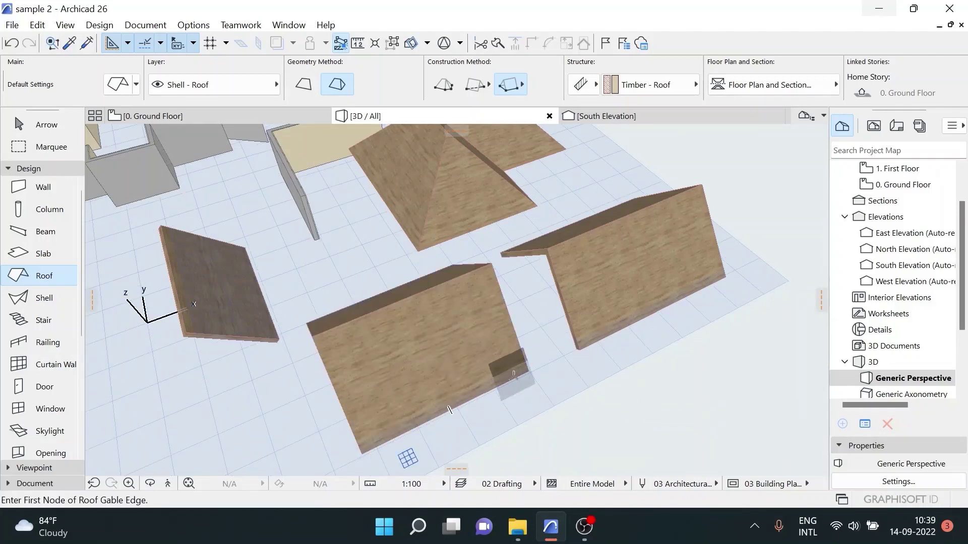
mouse_move(517, 373)
shift+middle_down()
mouse_move(477, 409)
mouse_move(443, 353)
mouse_move(485, 343)
shift+middle_up()
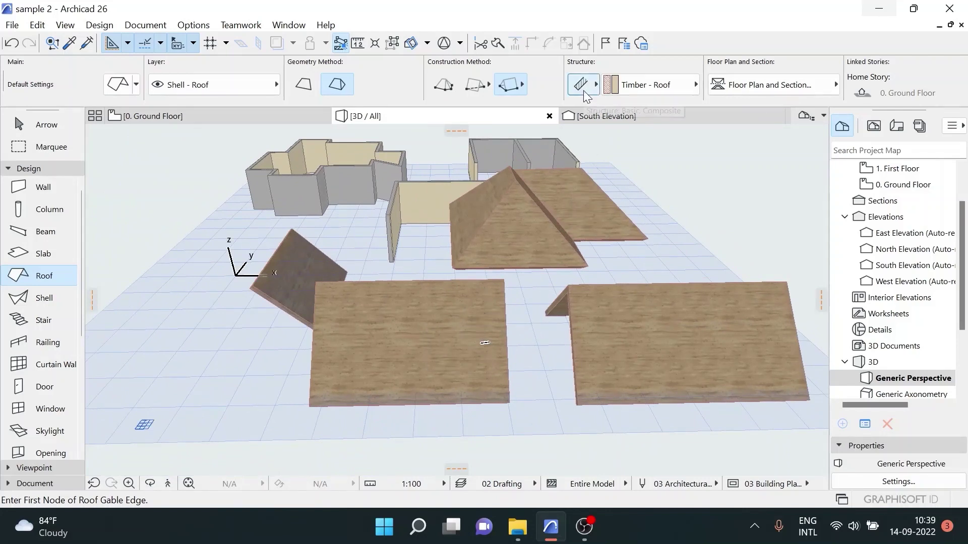
Leave the roof structure unchanged and exit roof drawing to select existing elements
click(583, 90)
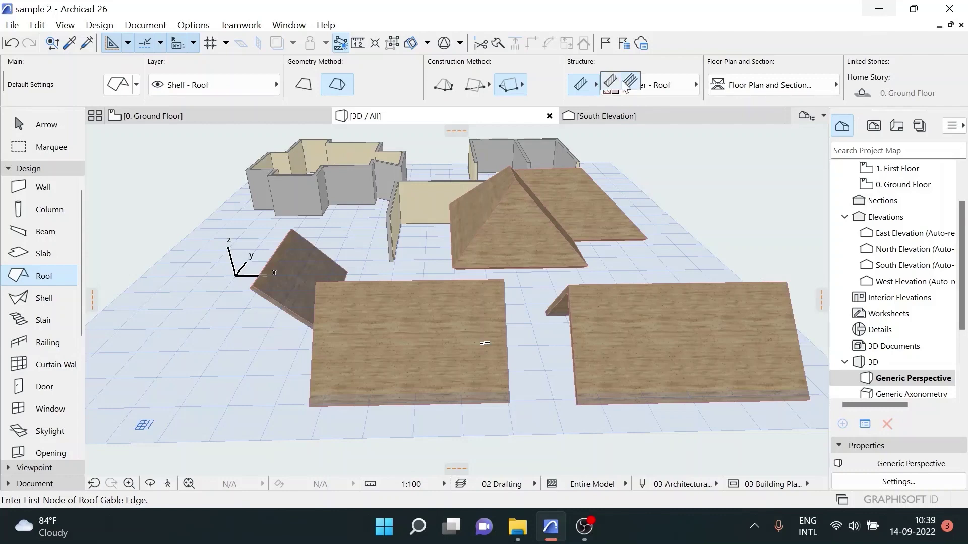
click(649, 98)
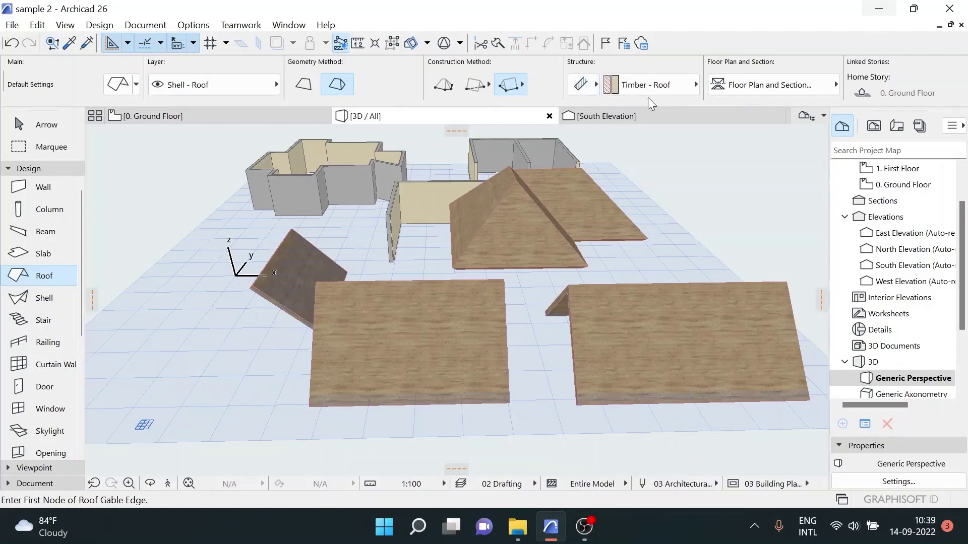
scroll(763, 80, down, 3)
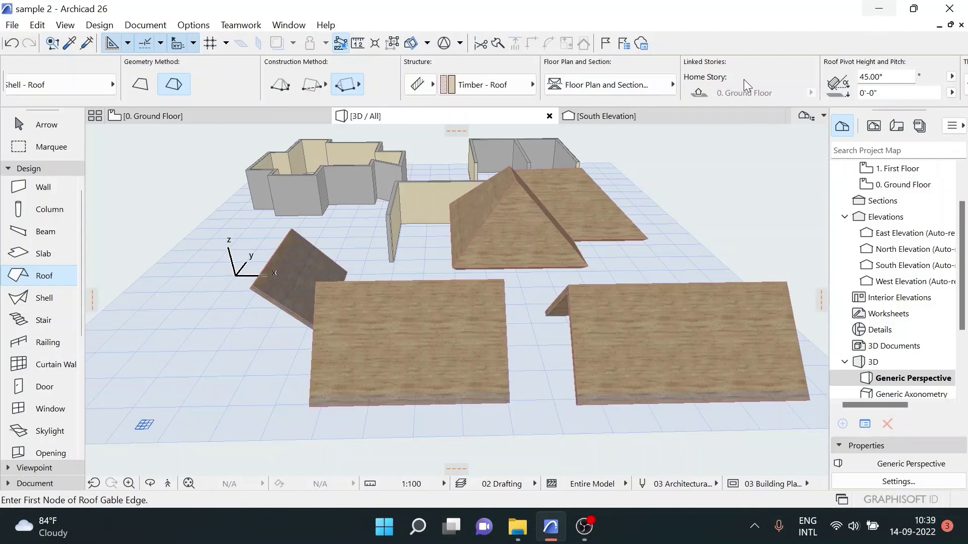
scroll(744, 79, down, 1)
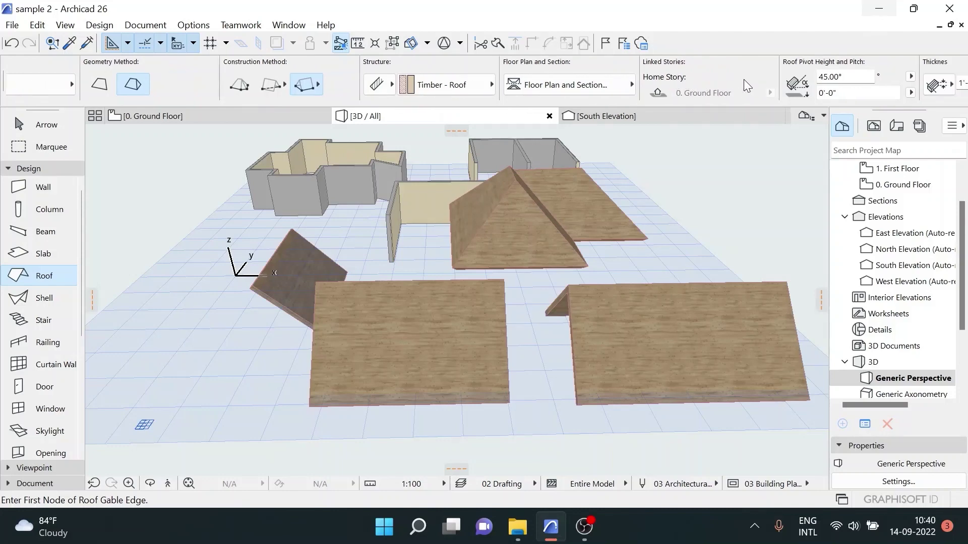
scroll(743, 80, down, 5)
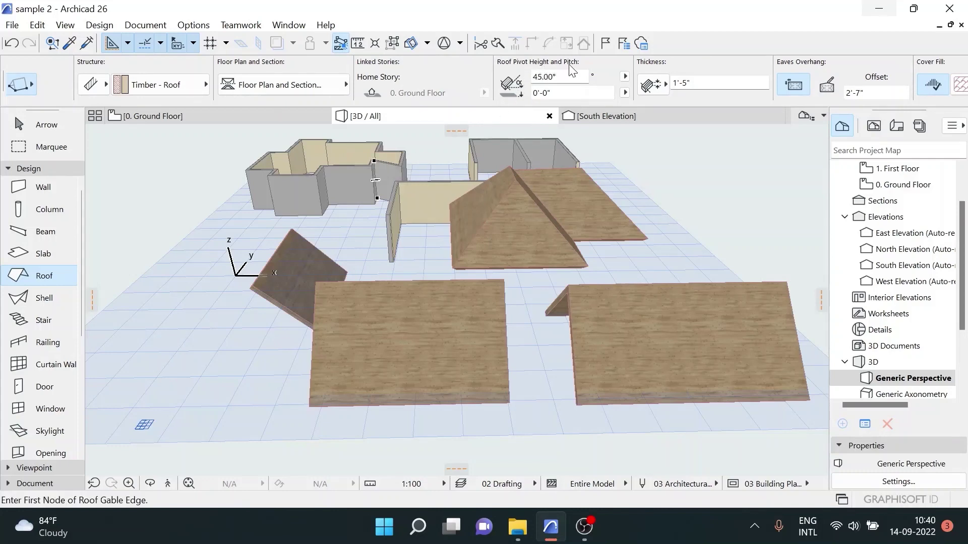
key(Escape)
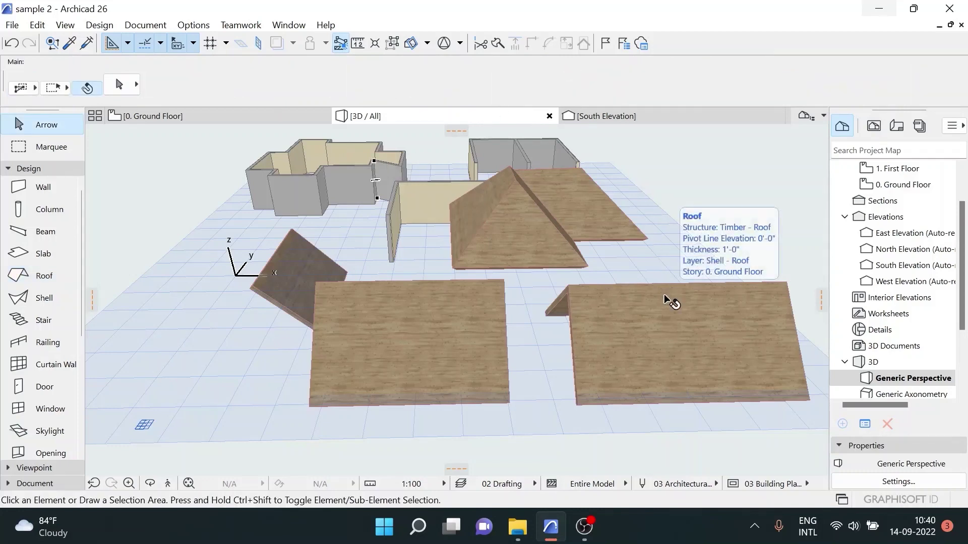
Set the right gable roof's pitch to 25° and accept the custom-planes warning
click(664, 294)
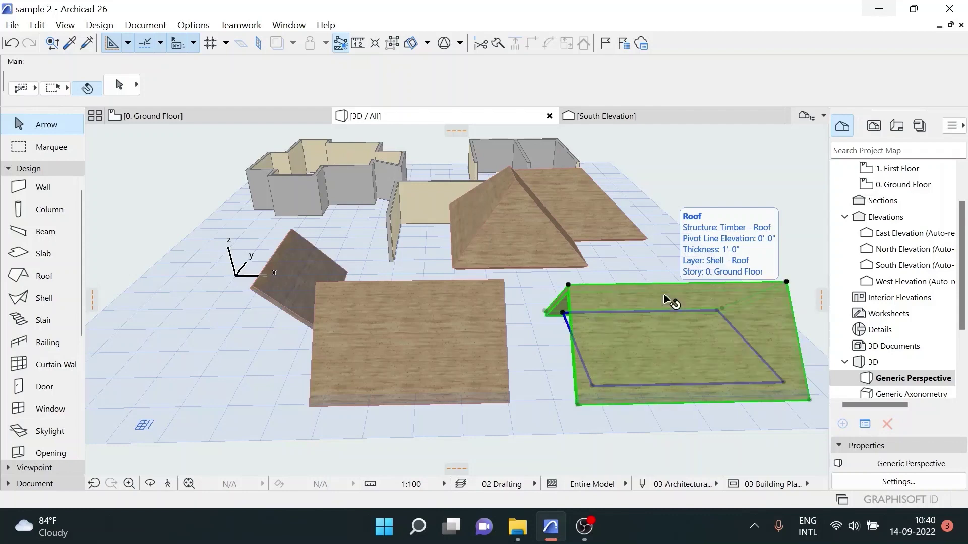
scroll(367, 86, down, 2)
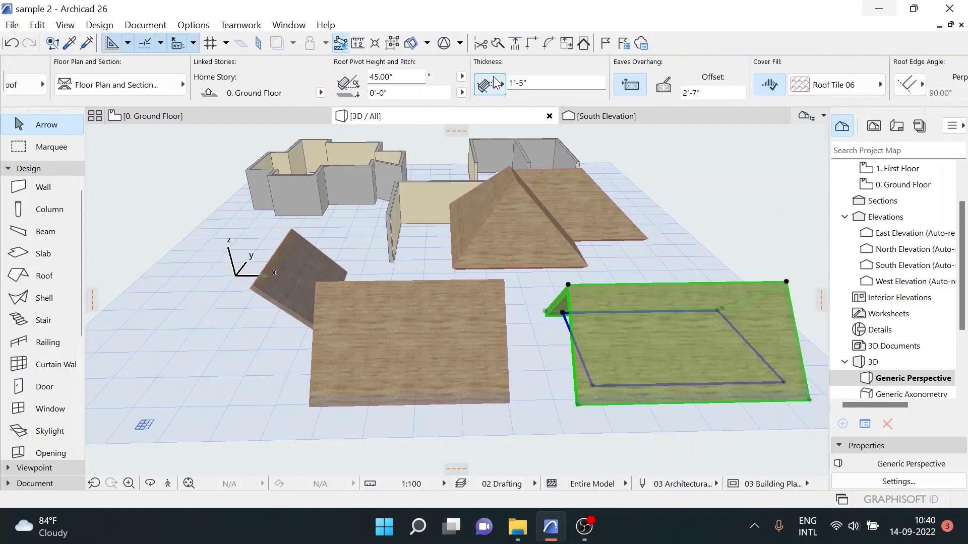
scroll(367, 87, down, 2)
scroll(367, 87, down, 2)
scroll(108, 79, up, 1)
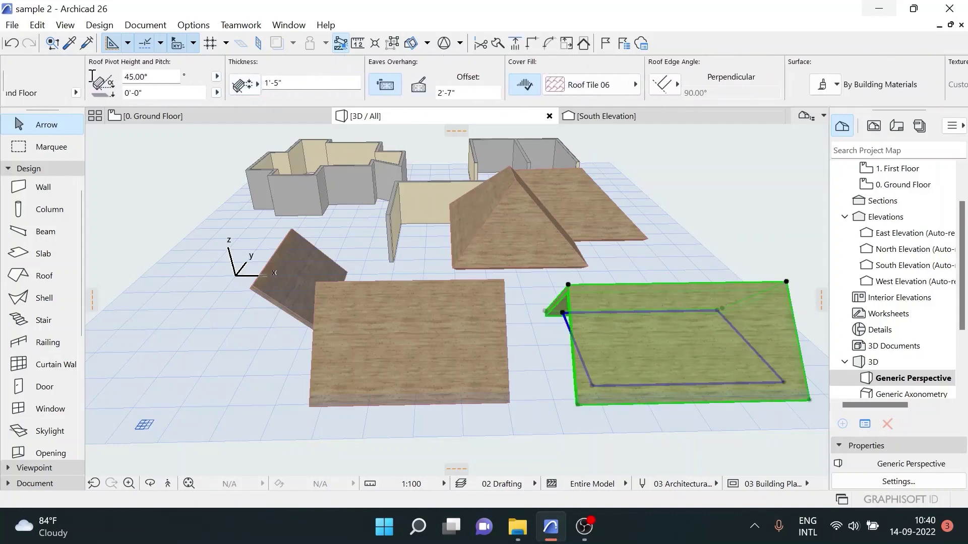
scroll(147, 83, up, 1)
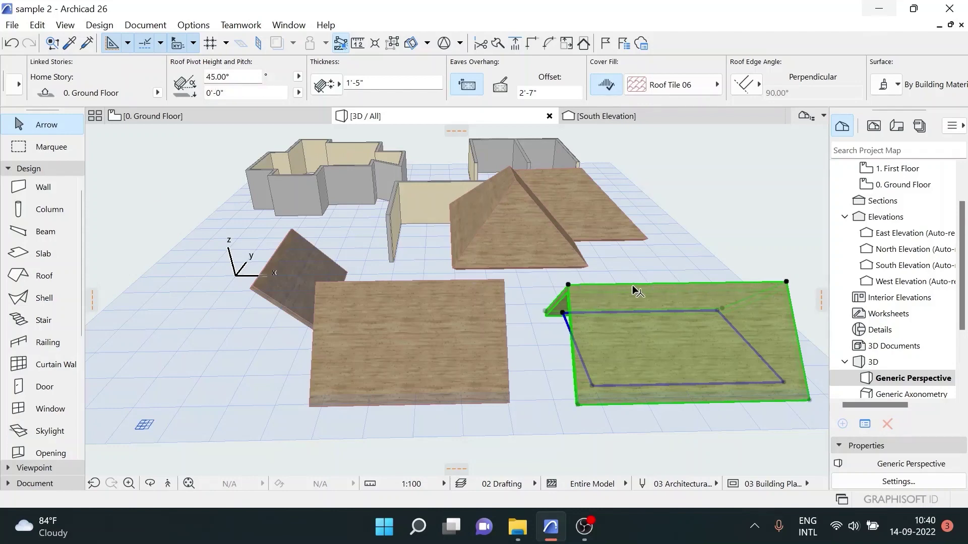
click(200, 79)
drag(212, 77, 206, 77)
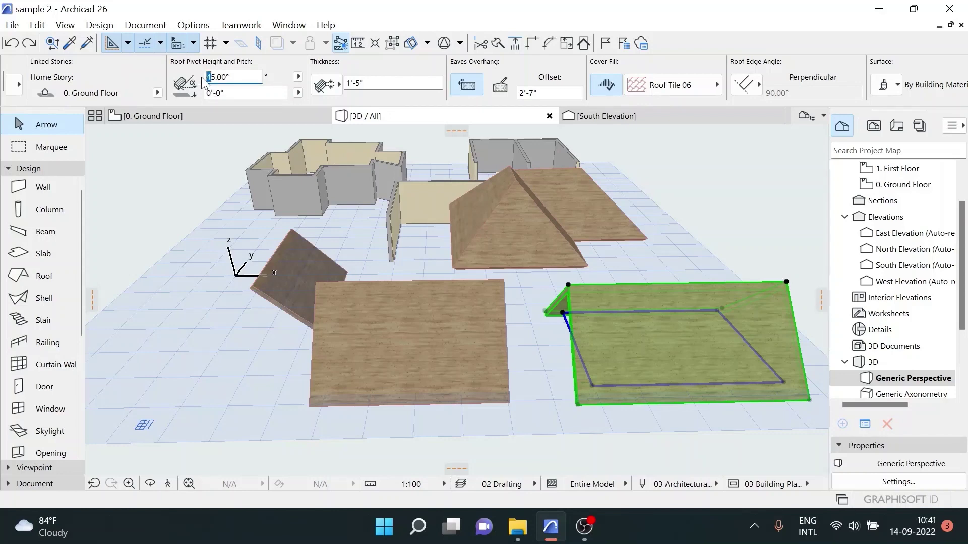
text(2)
key(Return)
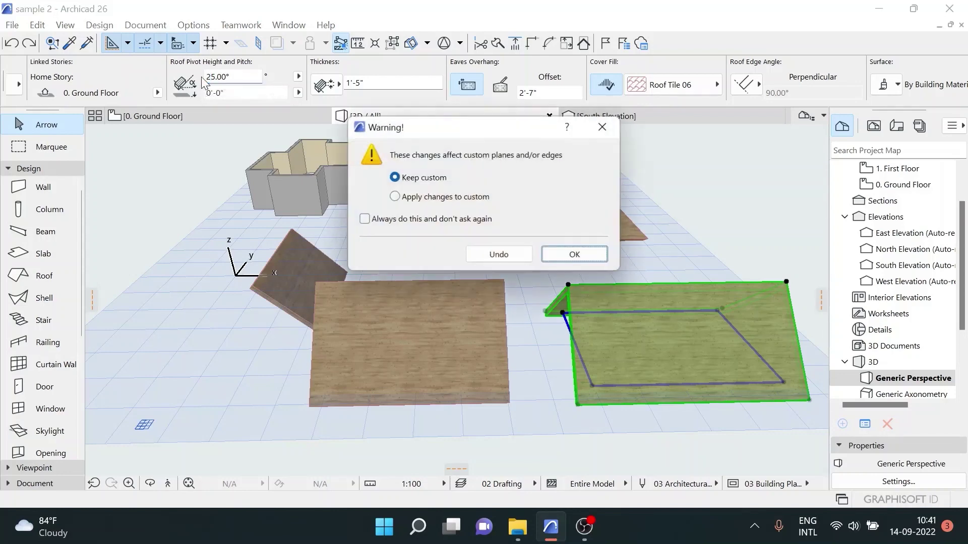
click(553, 255)
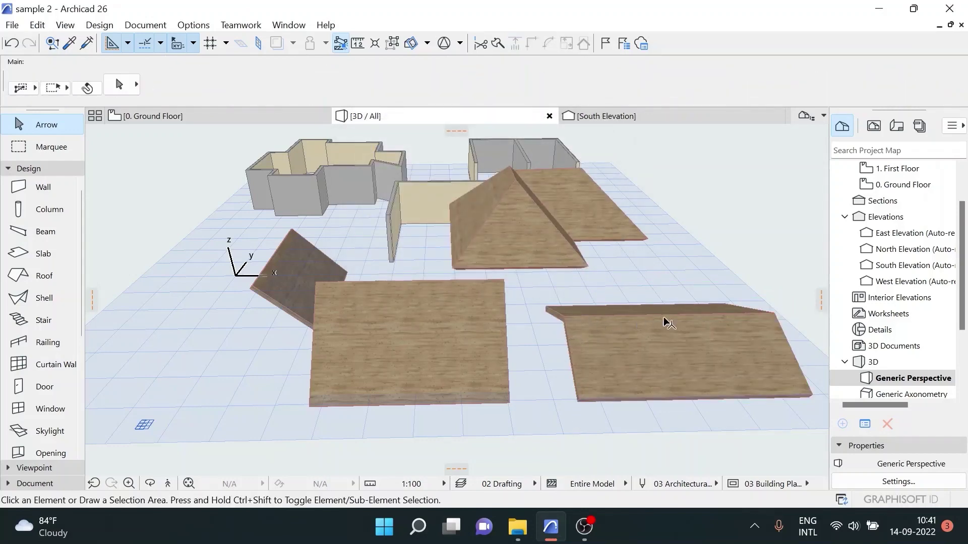
Raise the right-hand roof's pitch from 25° to 65°
click(680, 370)
scroll(383, 86, down, 5)
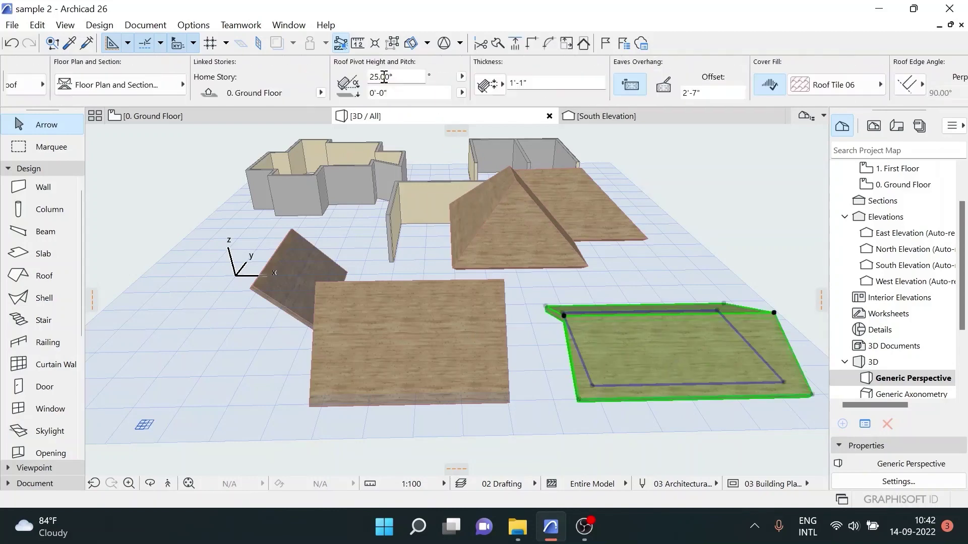
click(375, 82)
key(BackSpace)
text(6)
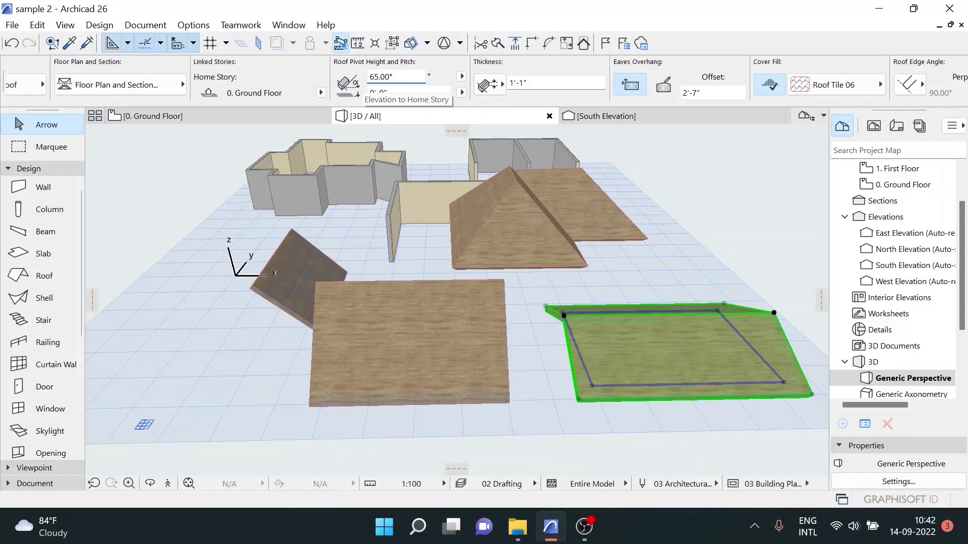
key(Return)
key(Return)
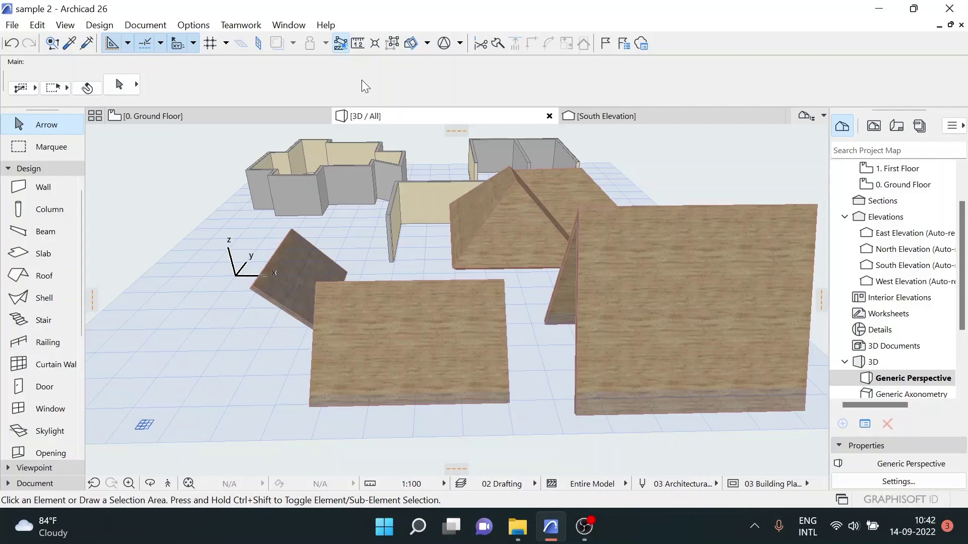
Select the steep right roof and set its thickness to 6'-4"
click(645, 228)
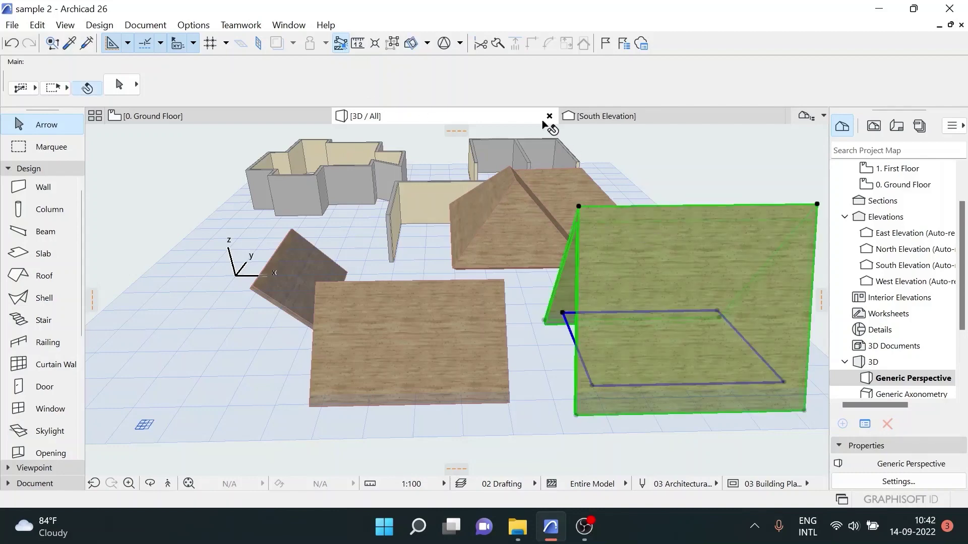
scroll(503, 84, down, 3)
scroll(302, 84, down, 3)
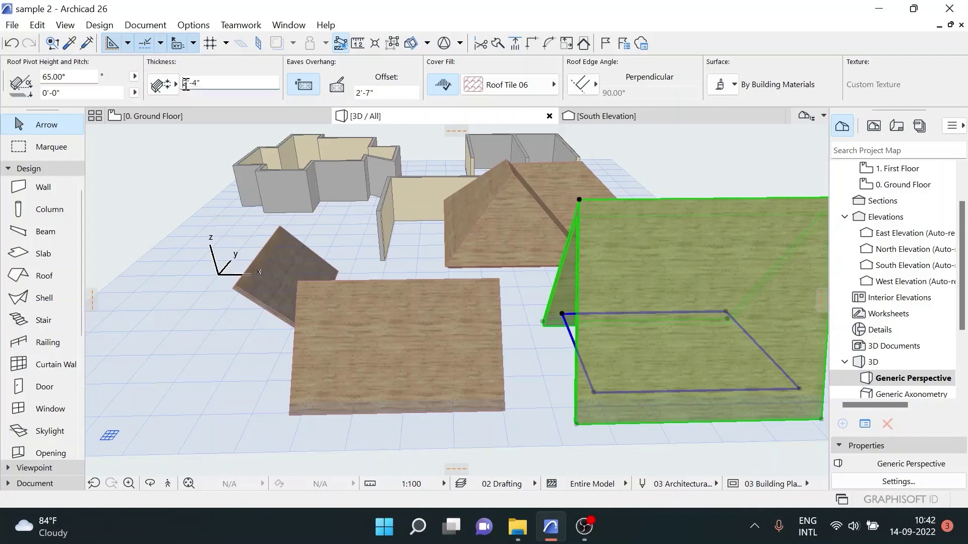
double_click(185, 83)
text(6)
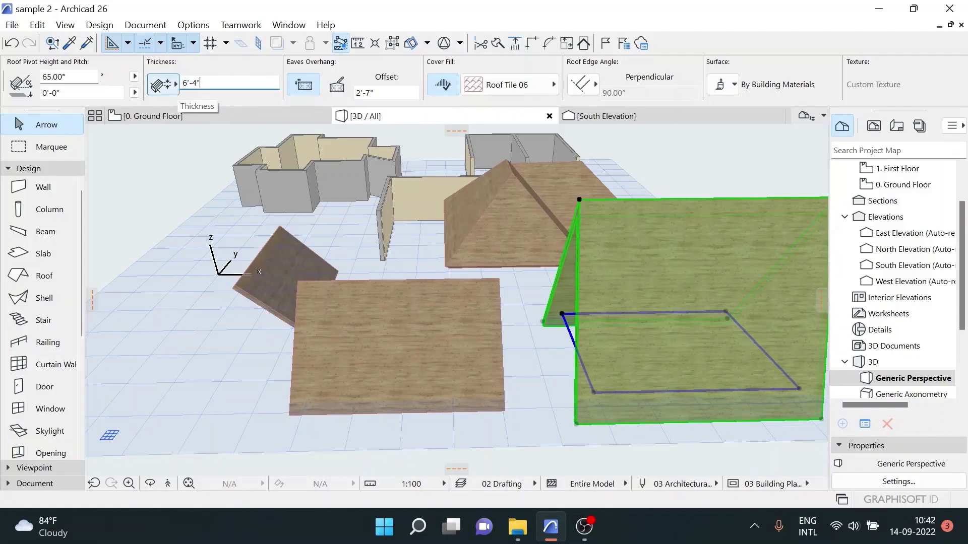
key(Return)
Reduce the steep roof's thickness to 2'-4"
scroll(625, 267, up, 3)
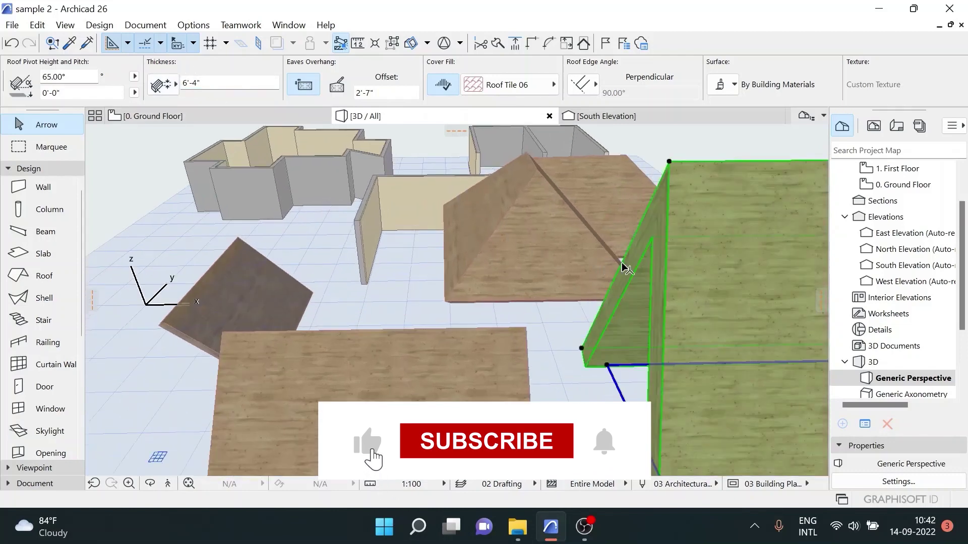
shift+middle_drag(626, 267, 755, 291)
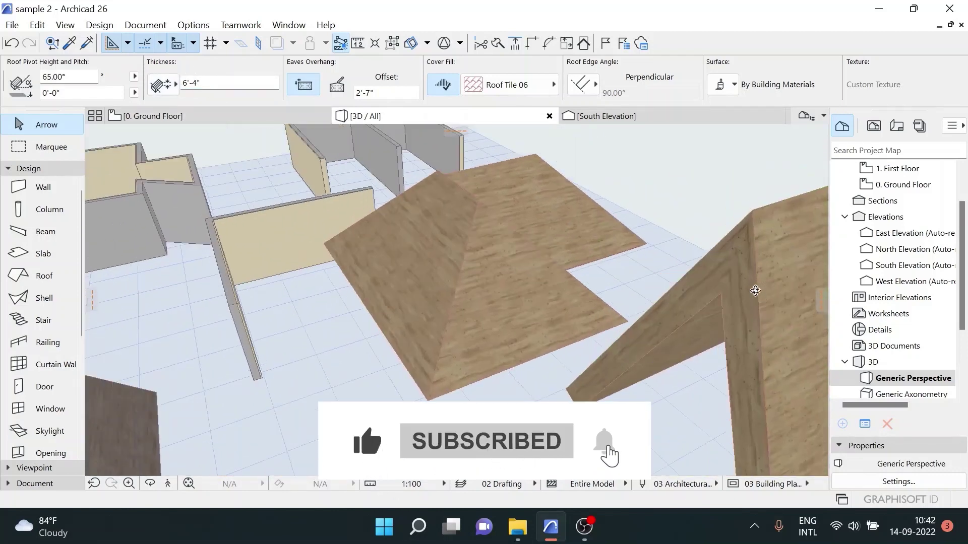
scroll(755, 291, up, 2)
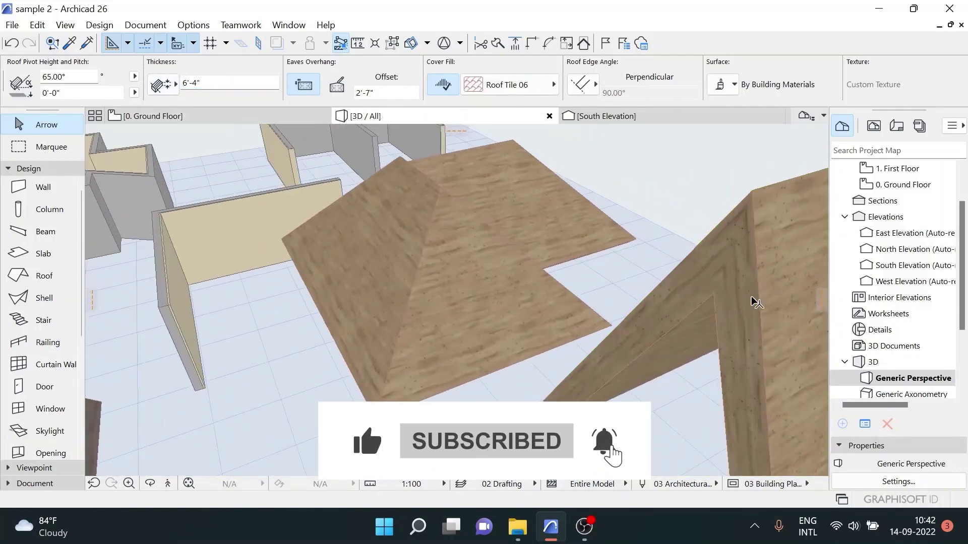
double_click(188, 84)
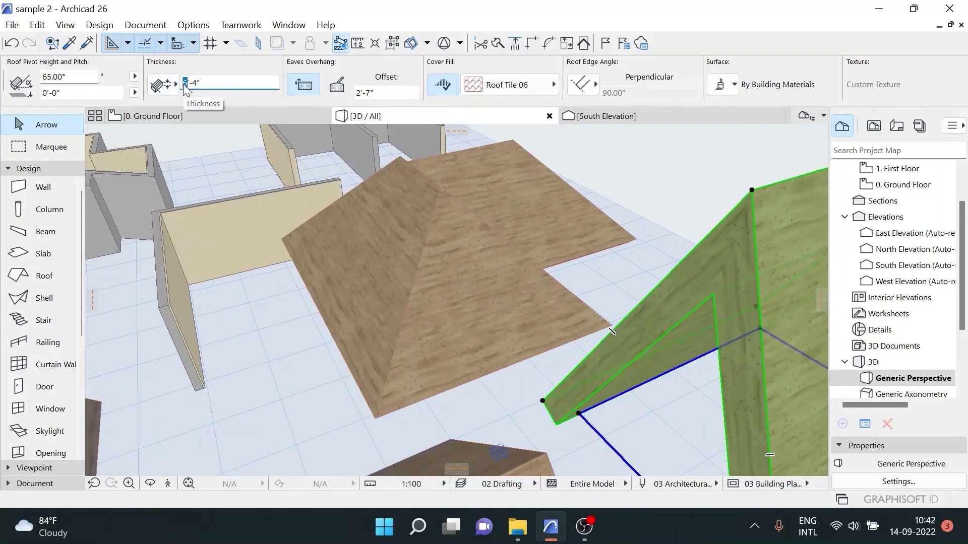
text(2)
key(Return)
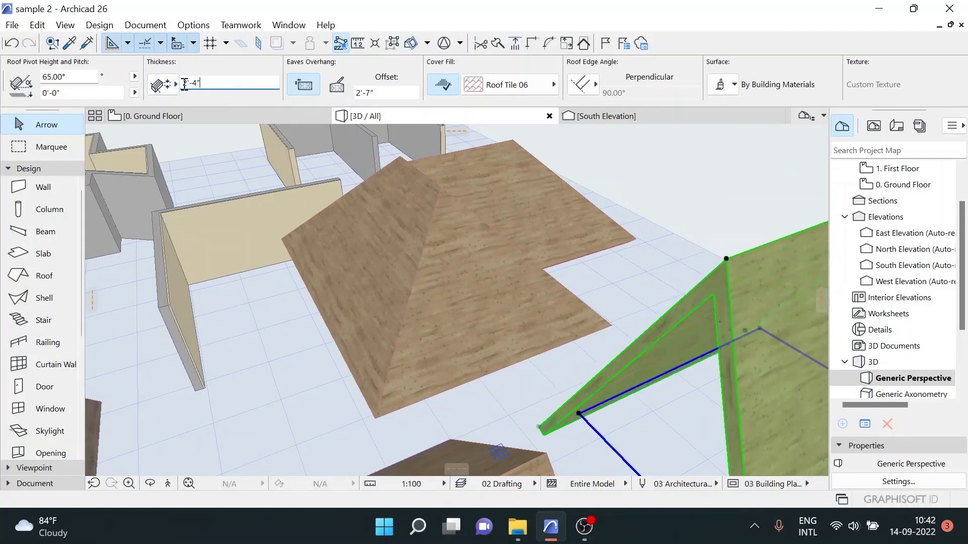
scroll(643, 248, up, 1)
scroll(597, 225, up, 3)
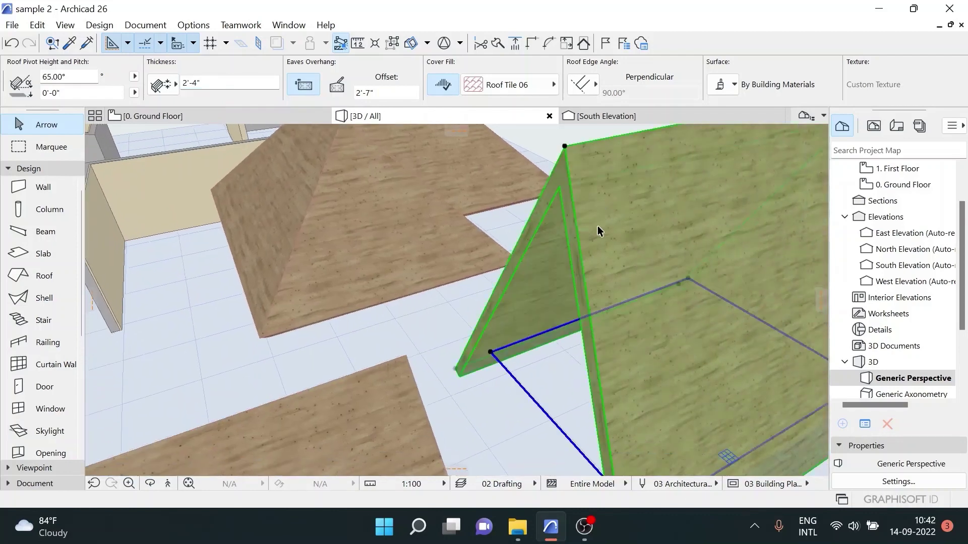
scroll(561, 247, up, 3)
click(561, 247)
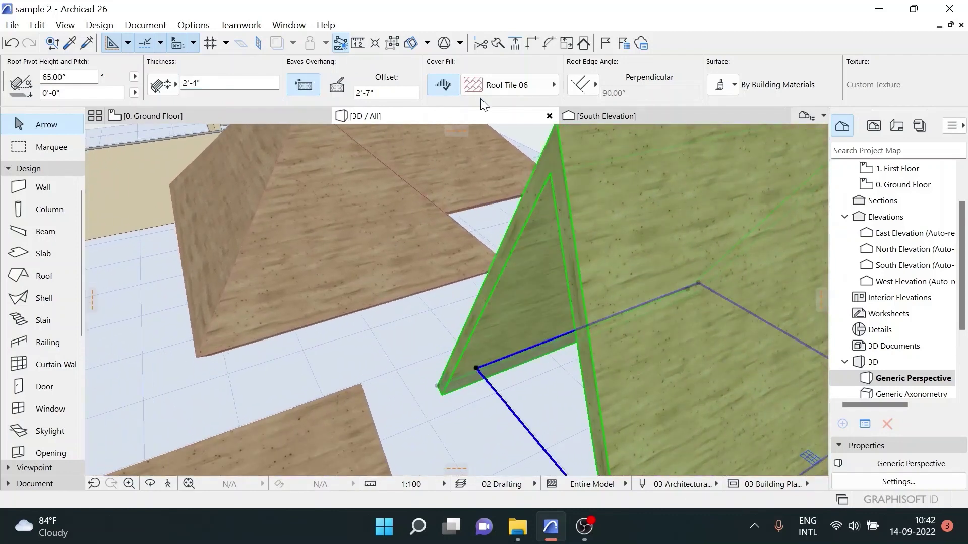
scroll(344, 163, down, 2)
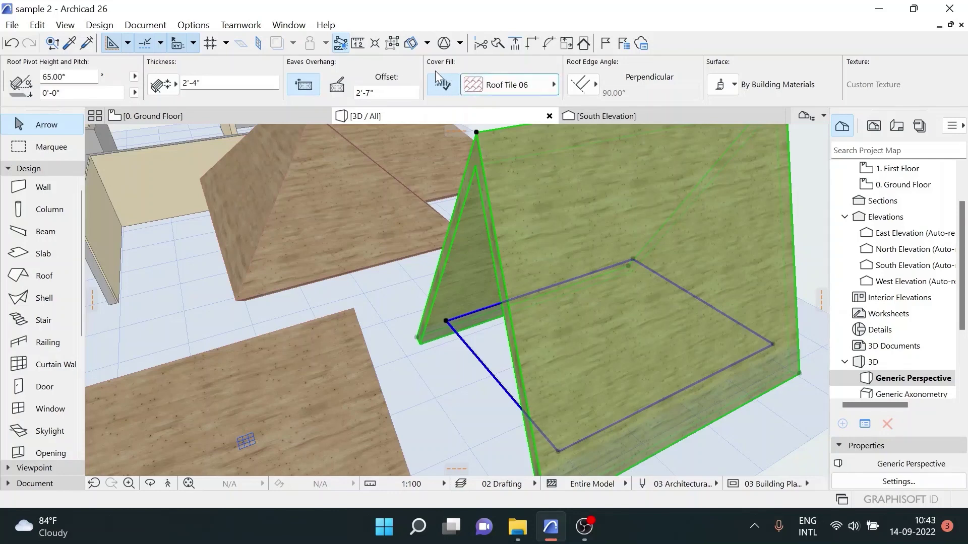
On the ground floor plan, give the left hatched roof a Roof Tile 04 cover fill
click(234, 120)
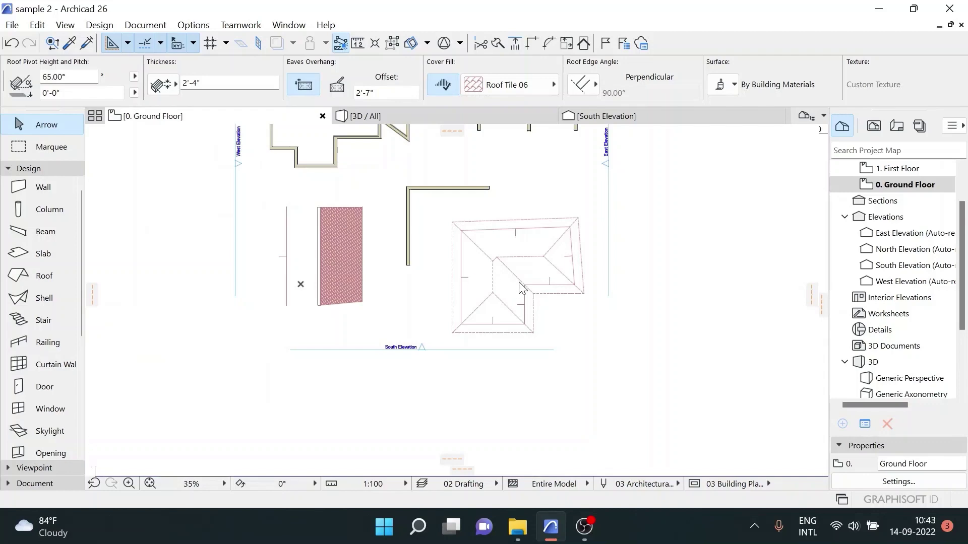
scroll(497, 285, up, 2)
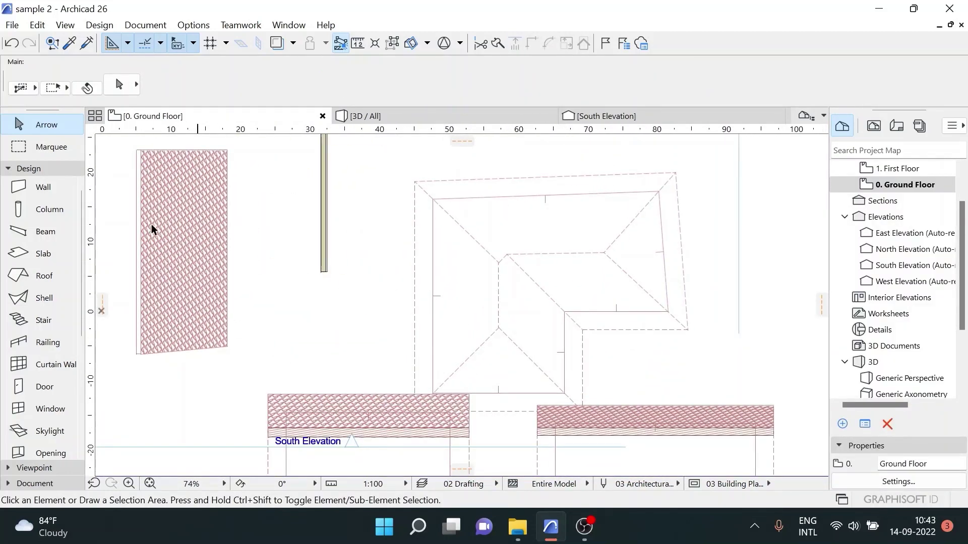
key(space)
click(184, 238)
scroll(547, 88, down, 2)
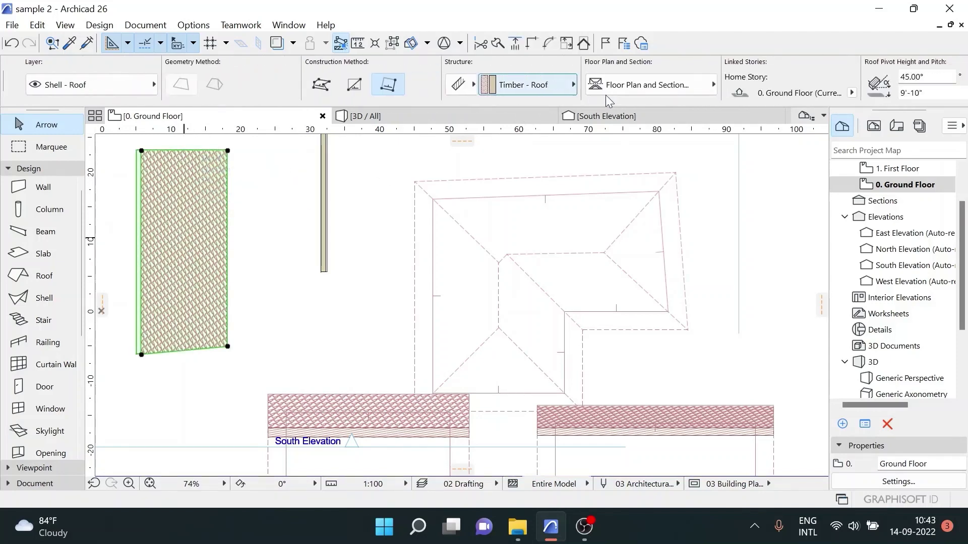
scroll(606, 95, down, 3)
scroll(579, 92, down, 2)
click(189, 87)
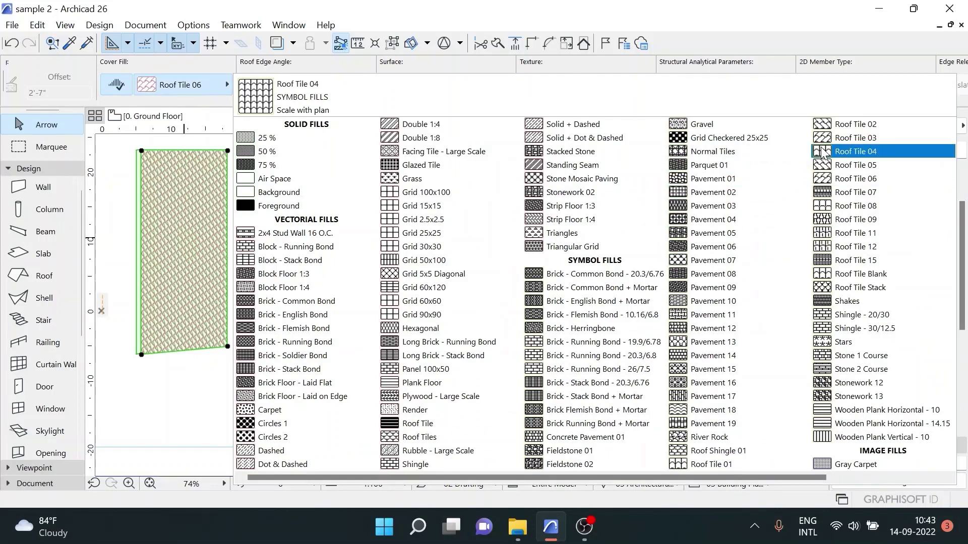
click(823, 152)
Deselect the roof and return to the 3D view
scroll(183, 246, up, 2)
scroll(183, 246, up, 2)
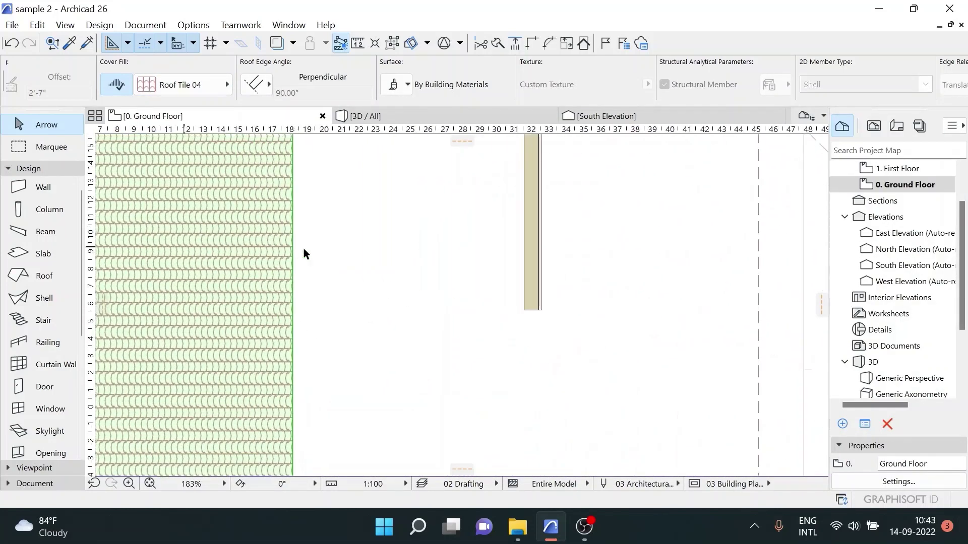
click(351, 279)
scroll(232, 266, down, 2)
scroll(222, 266, down, 1)
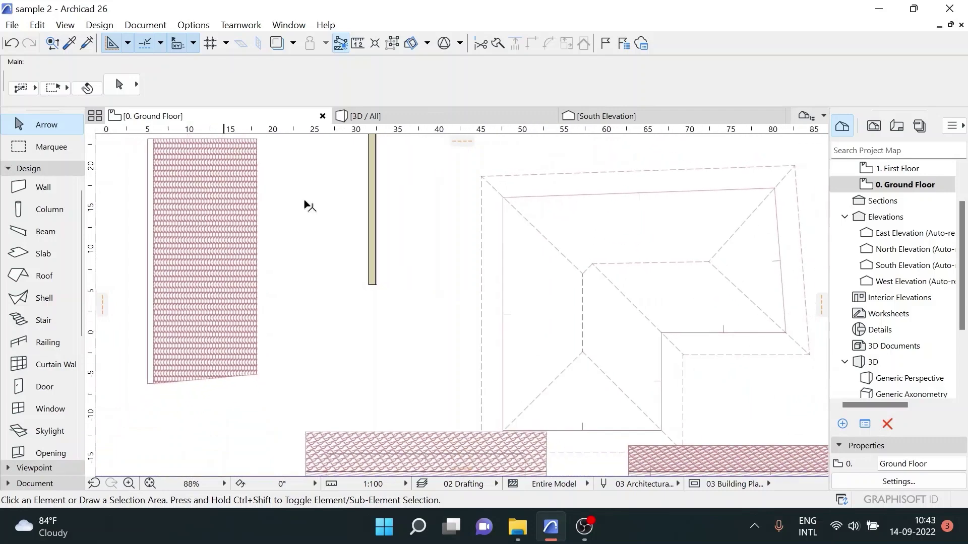
click(402, 118)
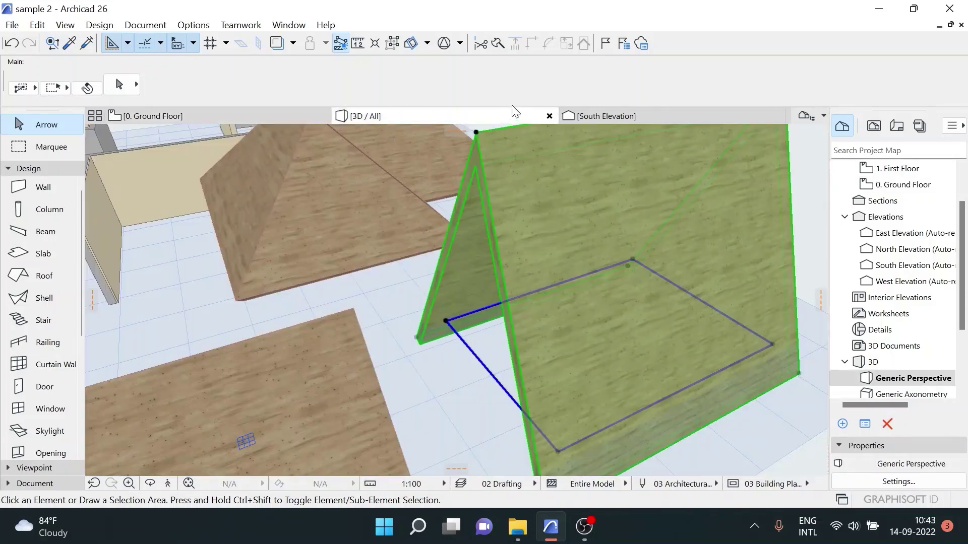
Select the steep gable roof and scroll the Info Box to its edge settings
click(582, 241)
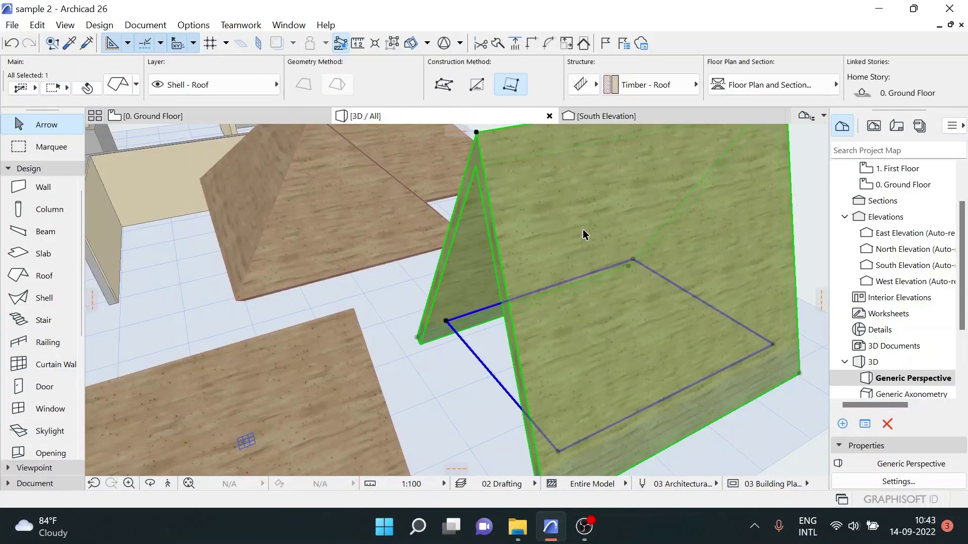
scroll(608, 73, down, 2)
scroll(607, 75, down, 2)
scroll(604, 78, down, 2)
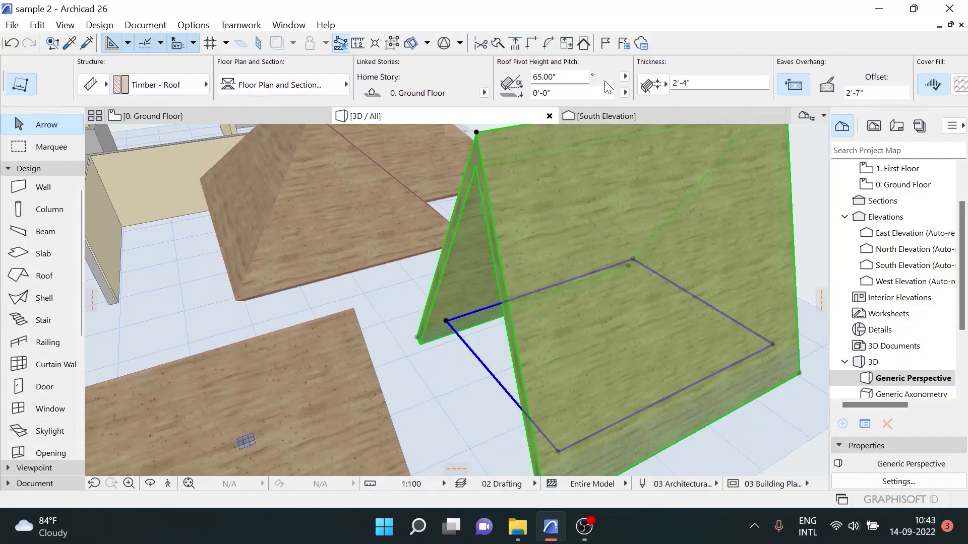
scroll(604, 80, down, 2)
scroll(604, 81, down, 2)
scroll(604, 81, down, 2)
scroll(598, 84, down, 2)
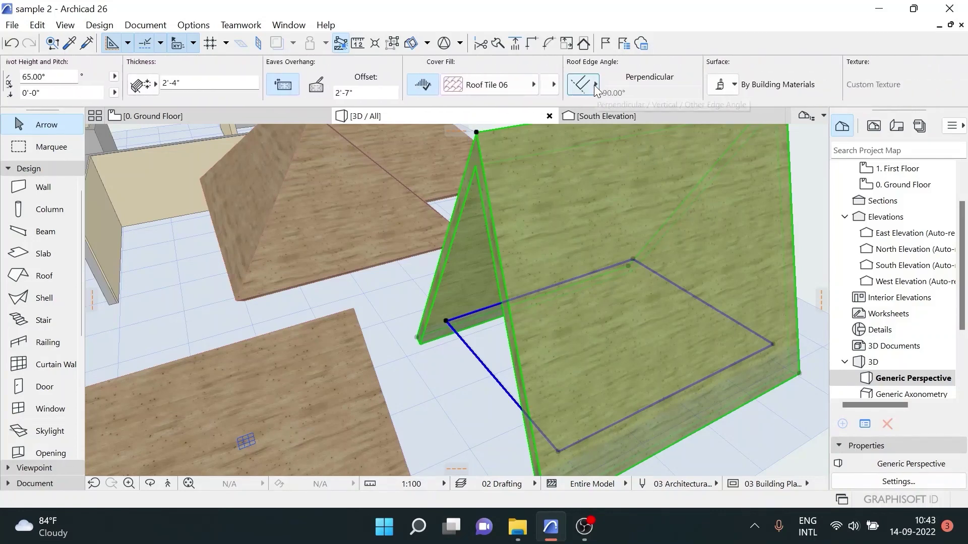
scroll(594, 84, down, 2)
scroll(479, 278, up, 3)
scroll(398, 406, up, 5)
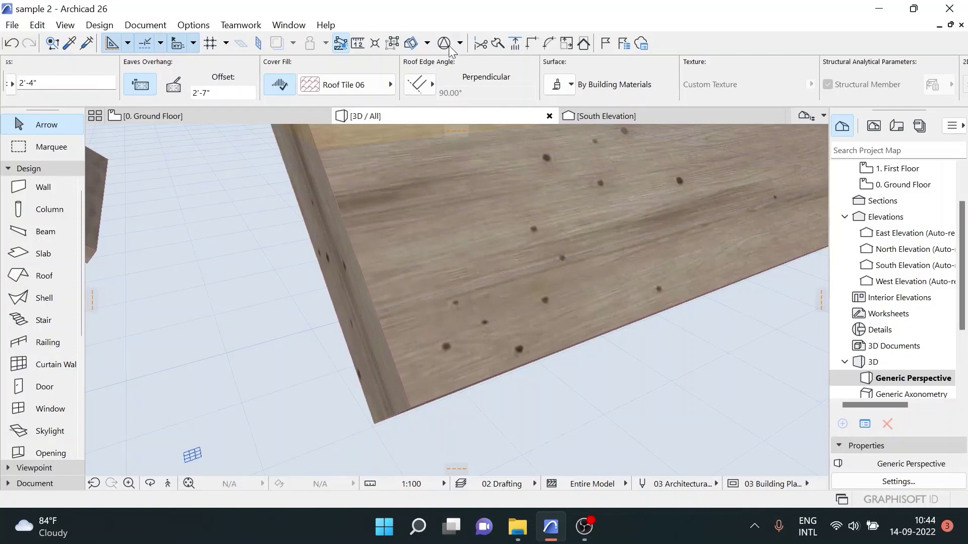
Set the roof edge angle to Vertical and inspect it in 3D
click(425, 90)
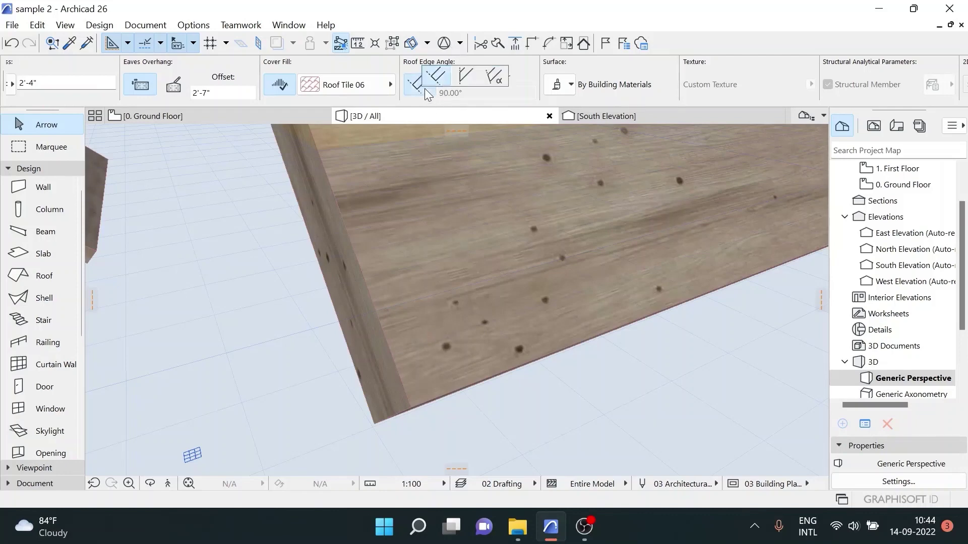
click(458, 79)
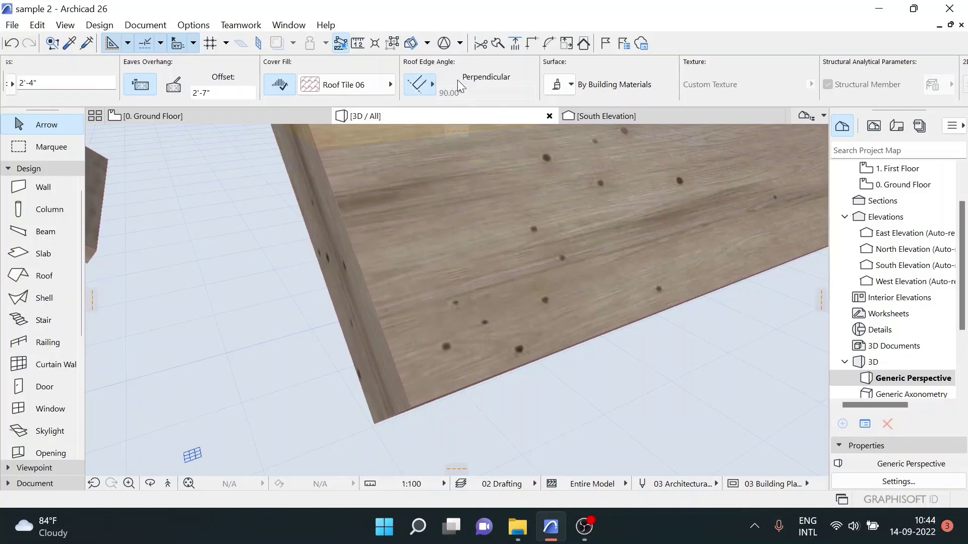
click(440, 320)
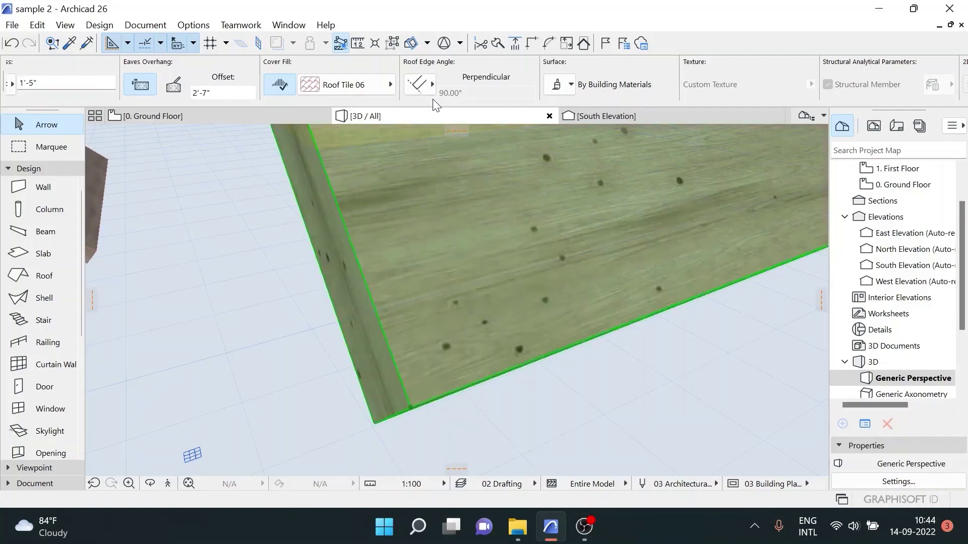
click(431, 85)
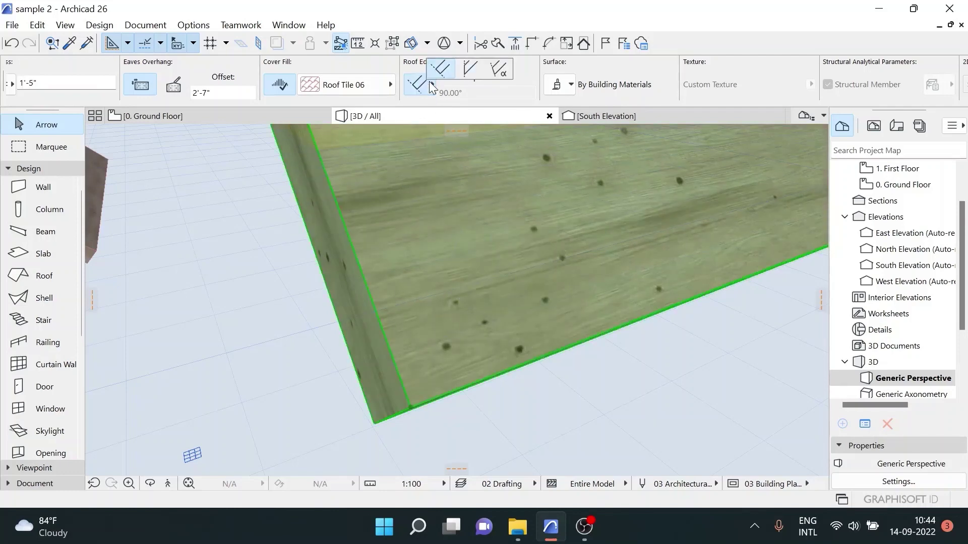
click(473, 72)
middle_drag(474, 267, 431, 169)
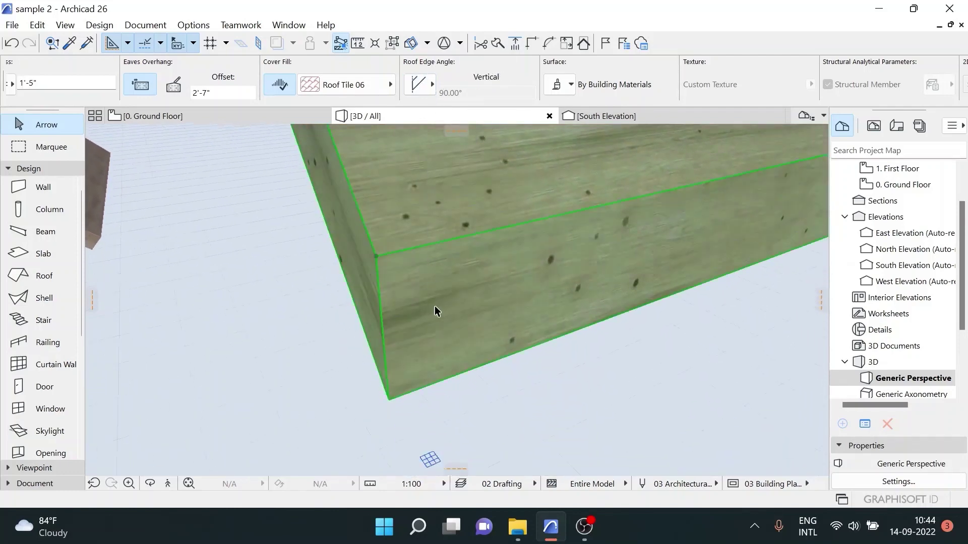
Change the roof edge angle to a custom 70° angle
click(432, 84)
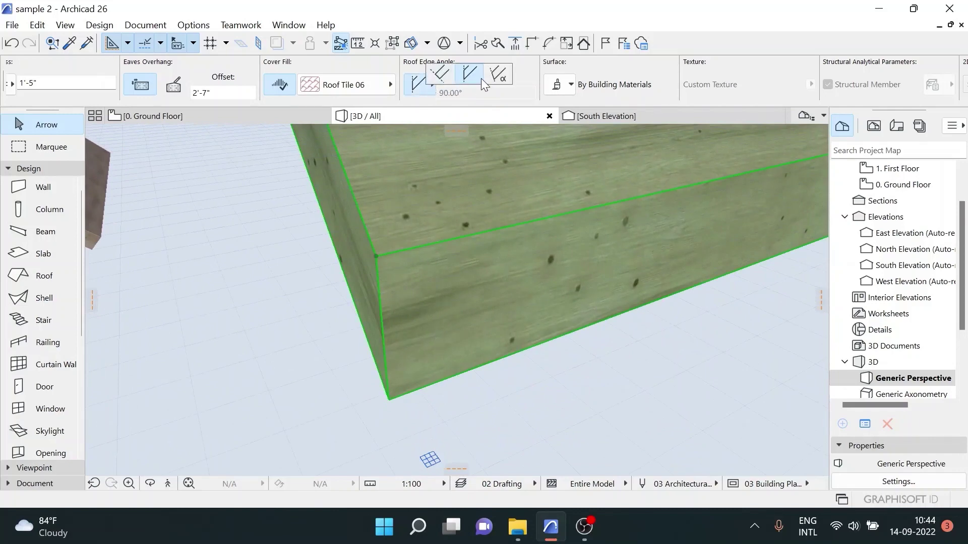
click(501, 79)
double_click(448, 93)
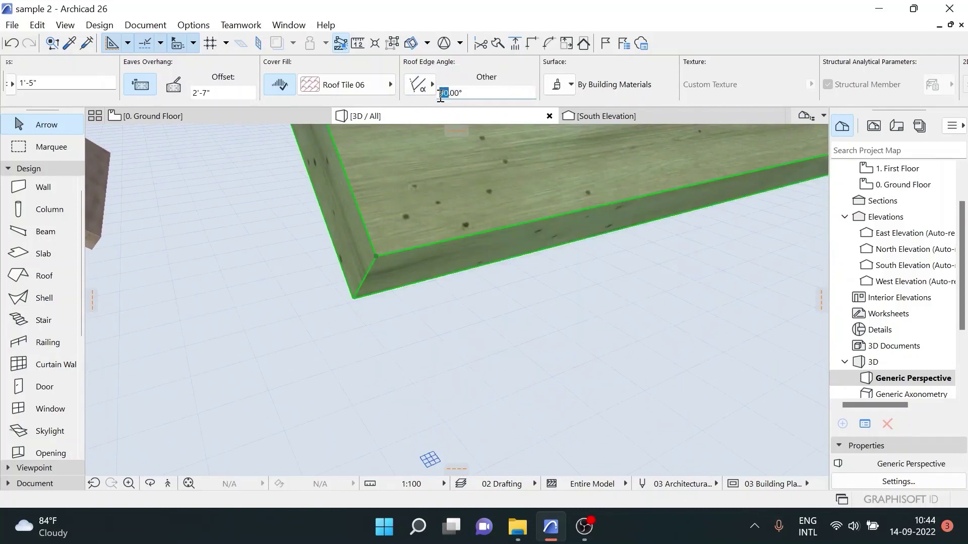
text(7)
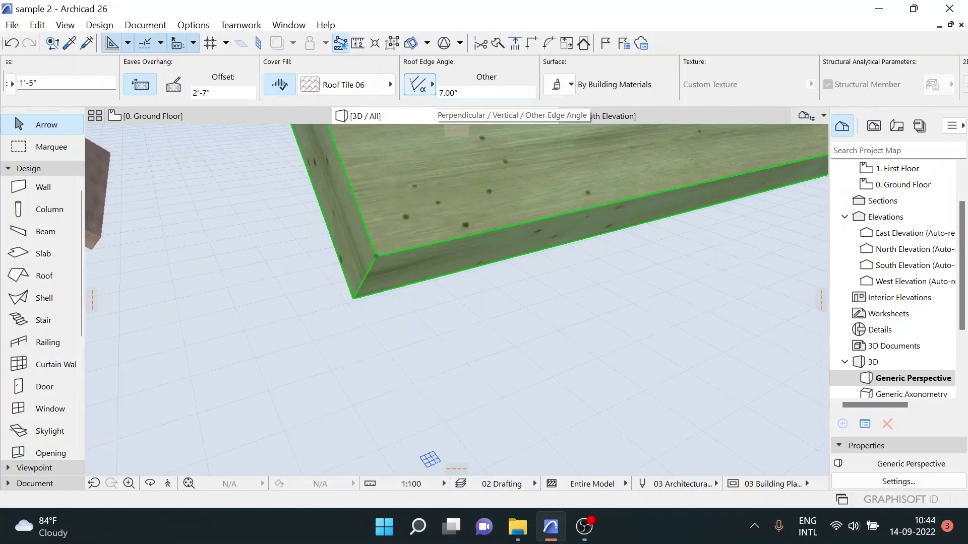
key(Return)
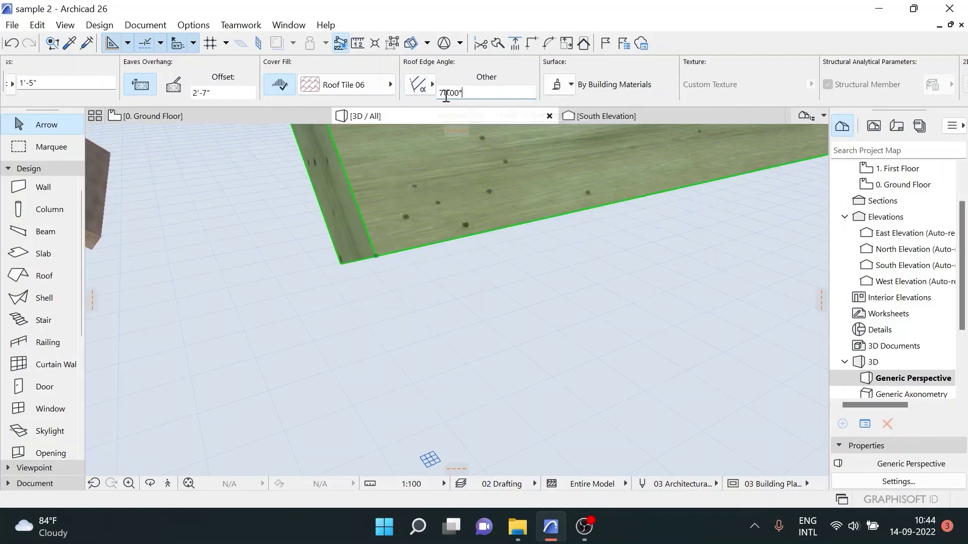
mouse_move(528, 156)
shift+middle_down()
mouse_move(406, 309)
mouse_move(549, 168)
mouse_move(480, 286)
mouse_move(535, 146)
shift+middle_up()
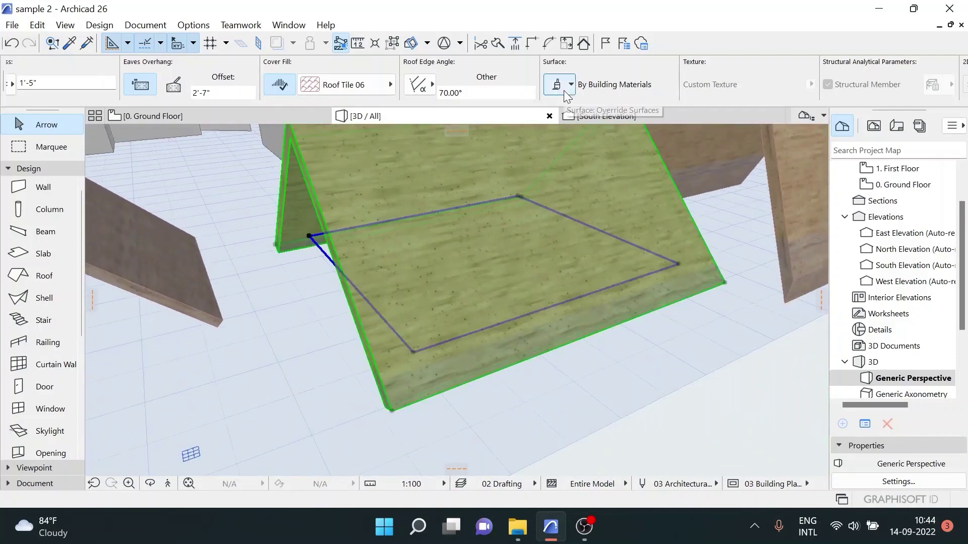
Enable the roof's top surface override and apply Roof Tiles - Spanish 01
click(564, 90)
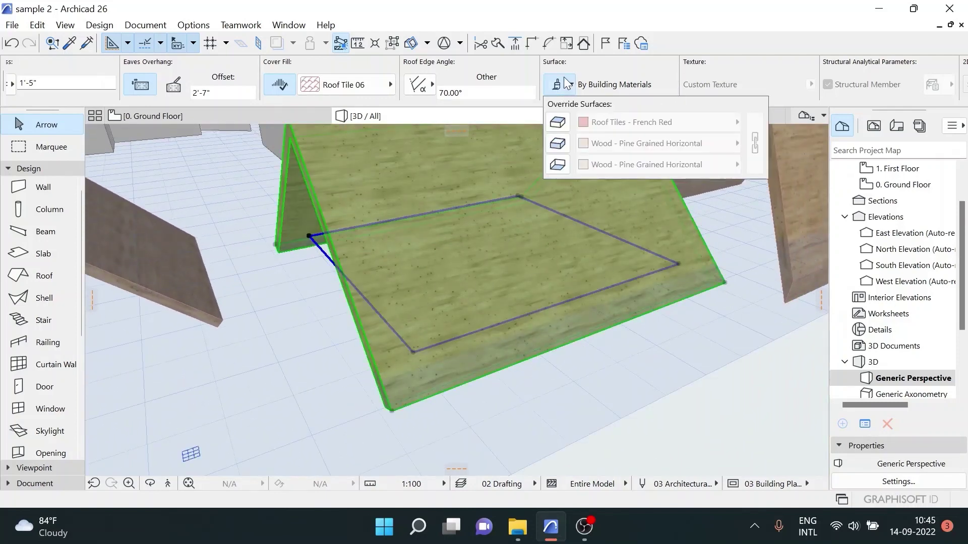
click(570, 89)
click(563, 125)
click(609, 127)
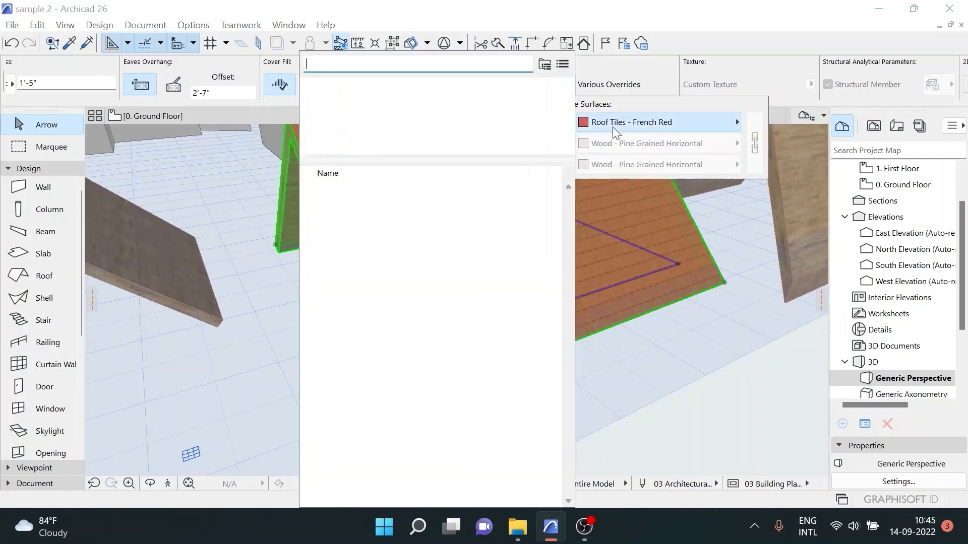
click(372, 270)
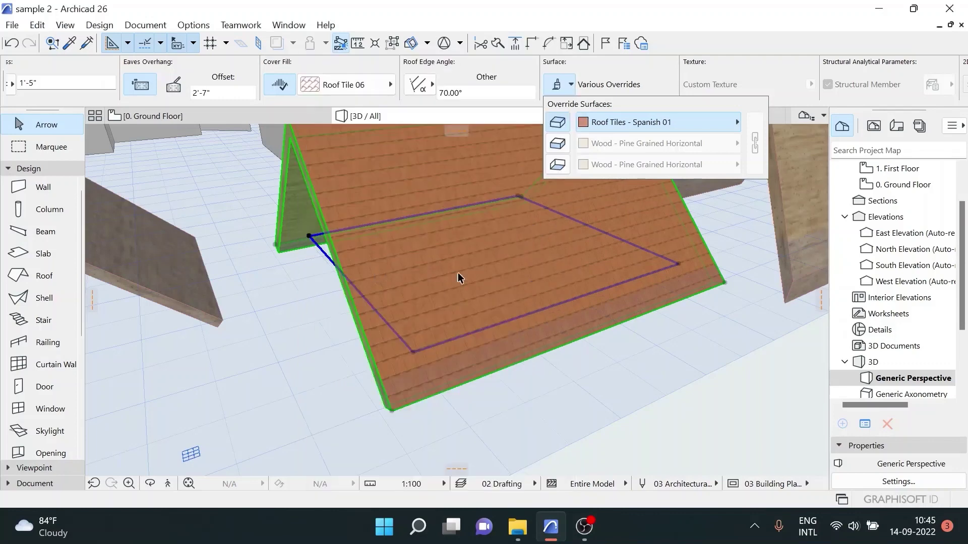
Swap the top surface to Roof - Cedar Shingle Light and view the shingled roof
click(590, 127)
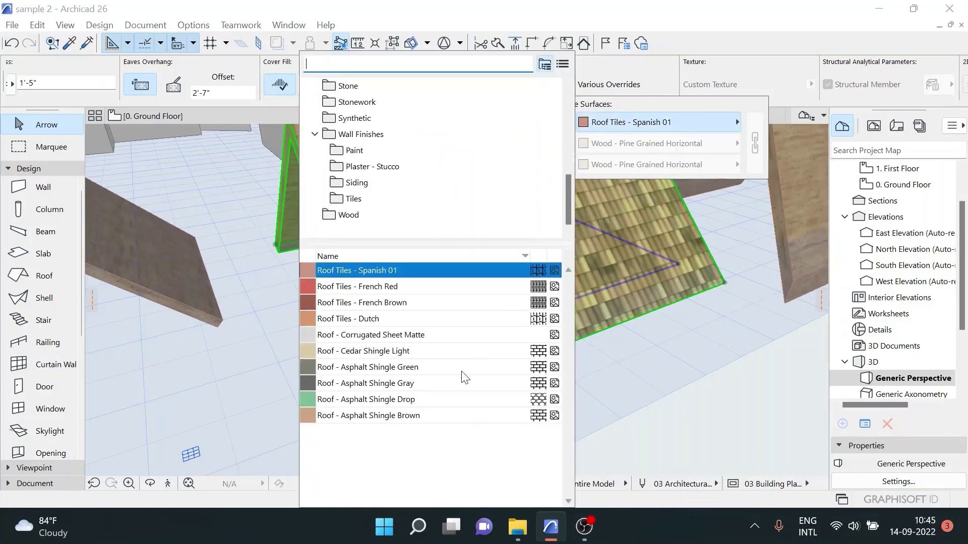
click(411, 353)
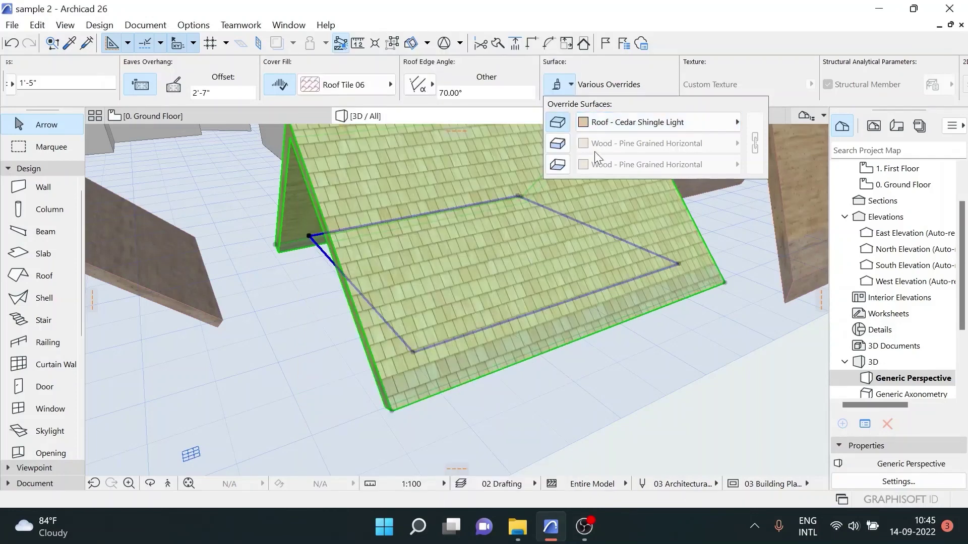
shift+middle_drag(659, 360, 701, 219)
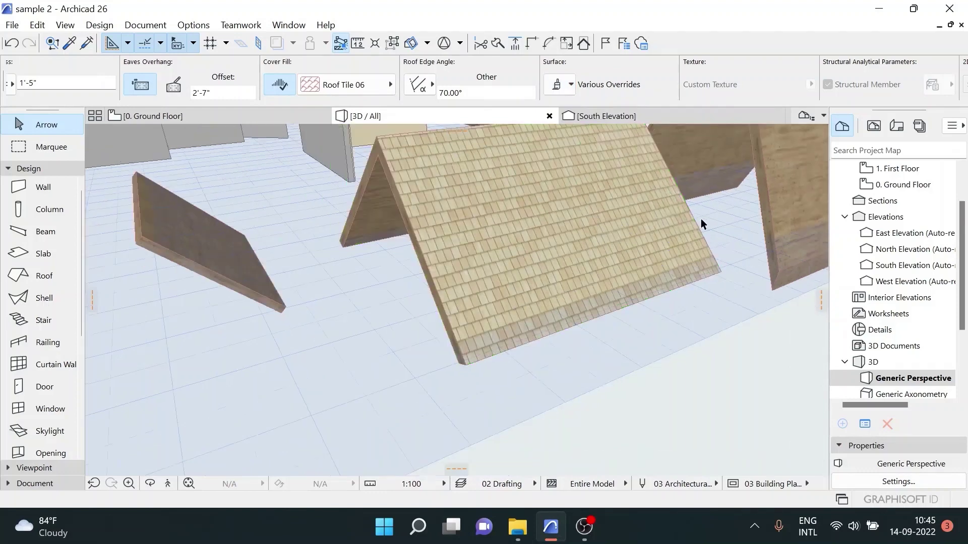
scroll(703, 69, down, 3)
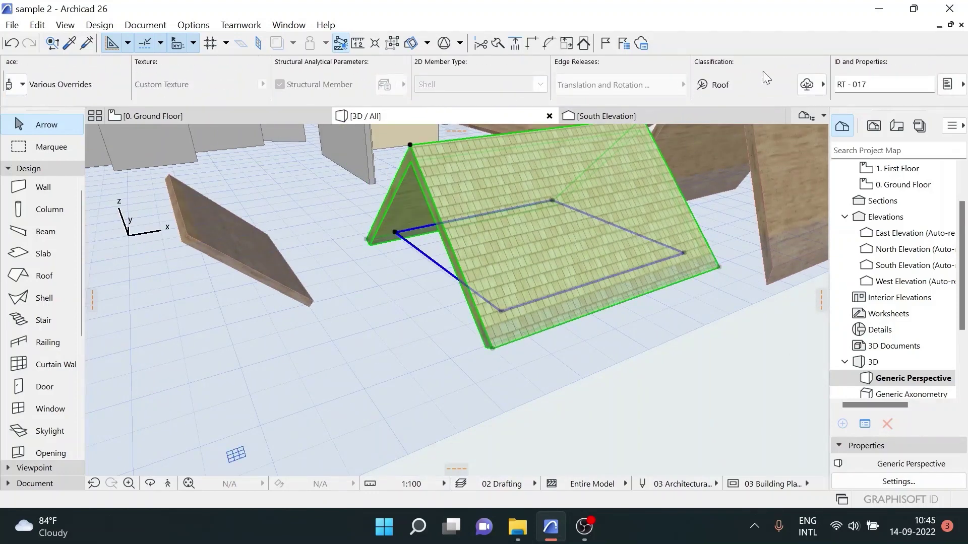
click(808, 85)
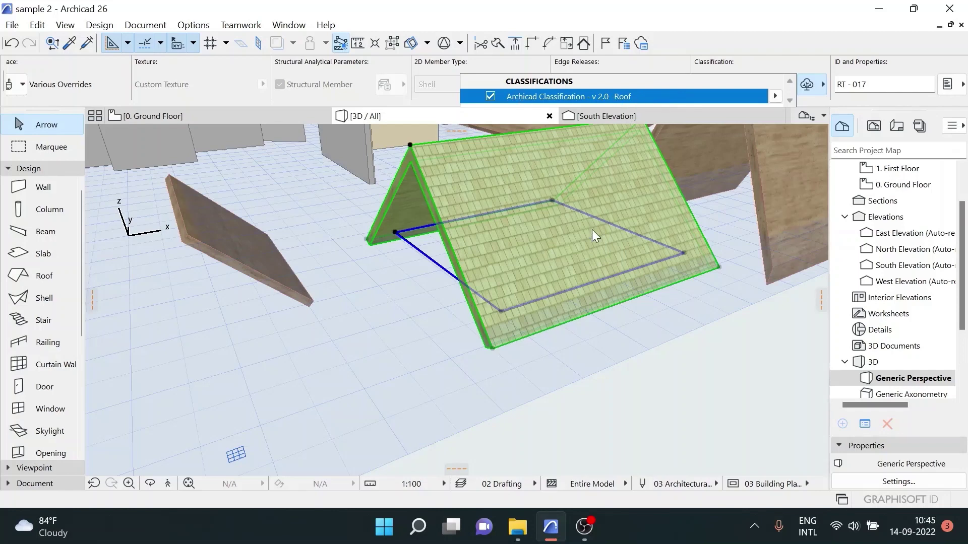
click(902, 98)
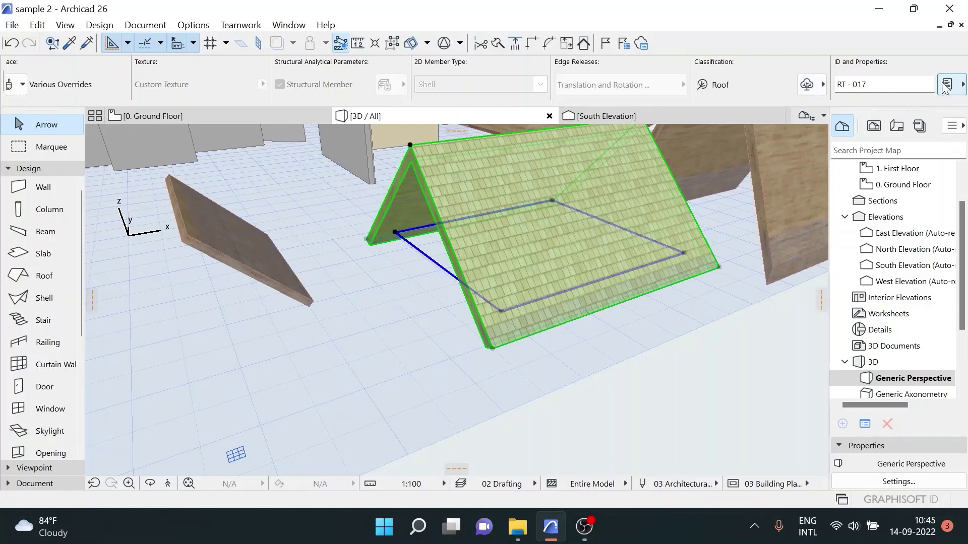
click(948, 85)
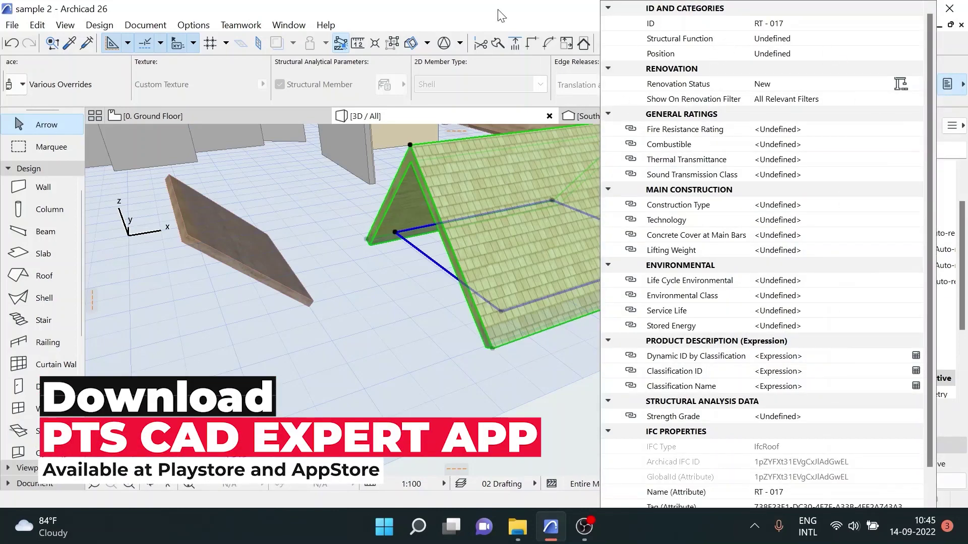
click(530, 166)
scroll(481, 317, down, 3)
scroll(481, 317, down, 2)
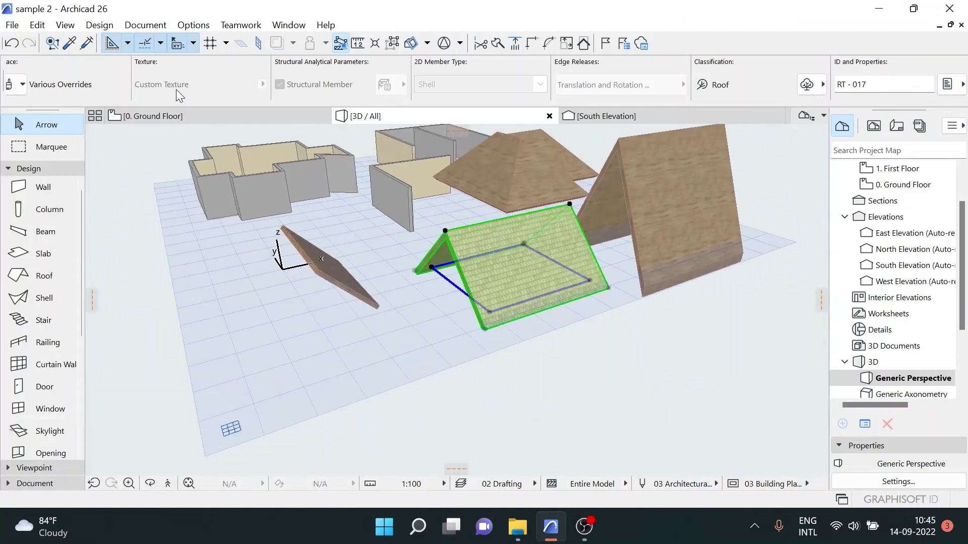
scroll(178, 92, up, 5)
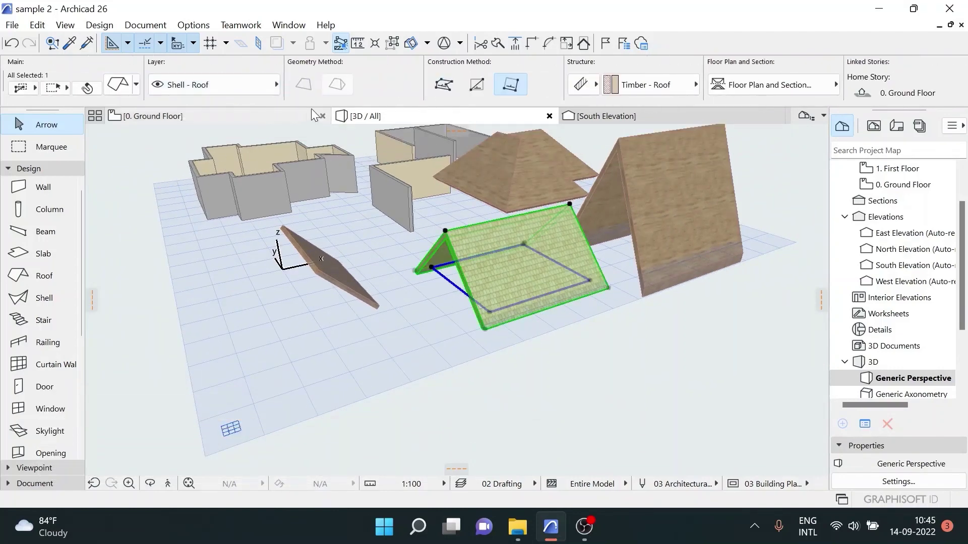